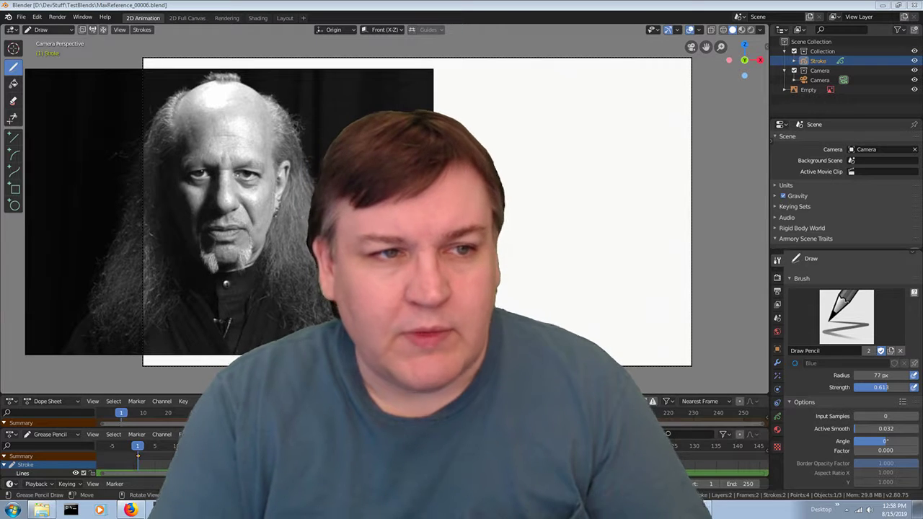
- Switch to Object Mode and select the portrait reference Empty
click(52, 29)
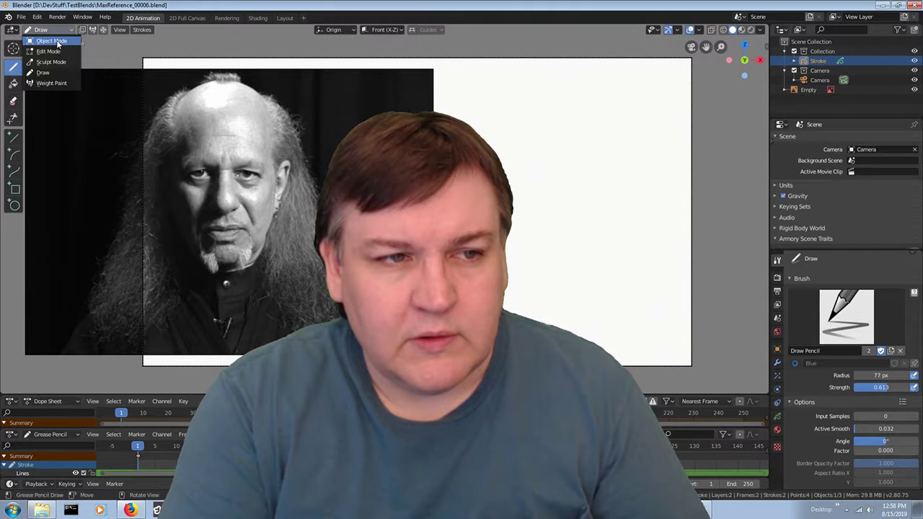
click(57, 41)
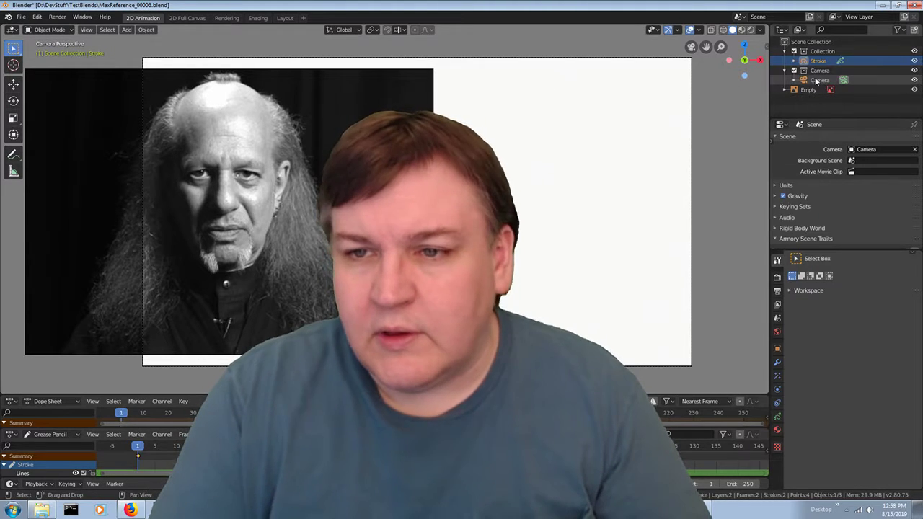
click(810, 90)
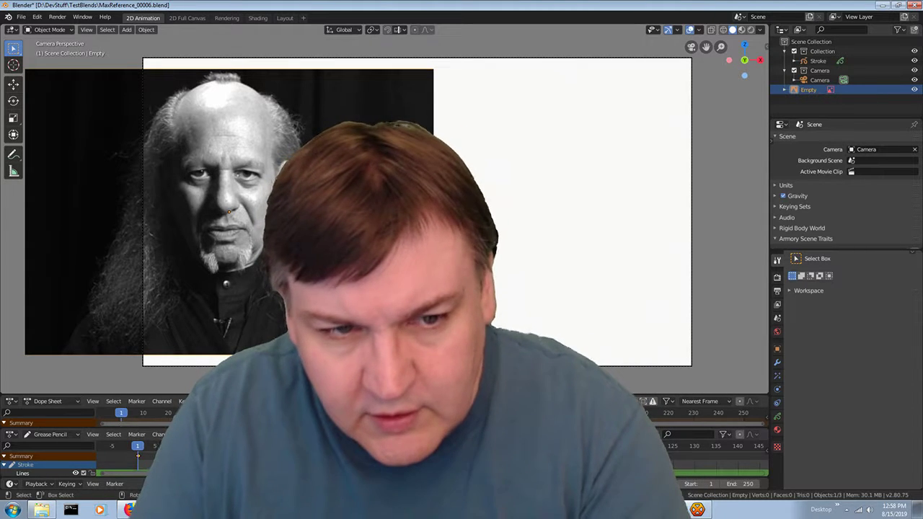
- Move the reference image right along X, then scale it up slightly
key(g)
key(x)
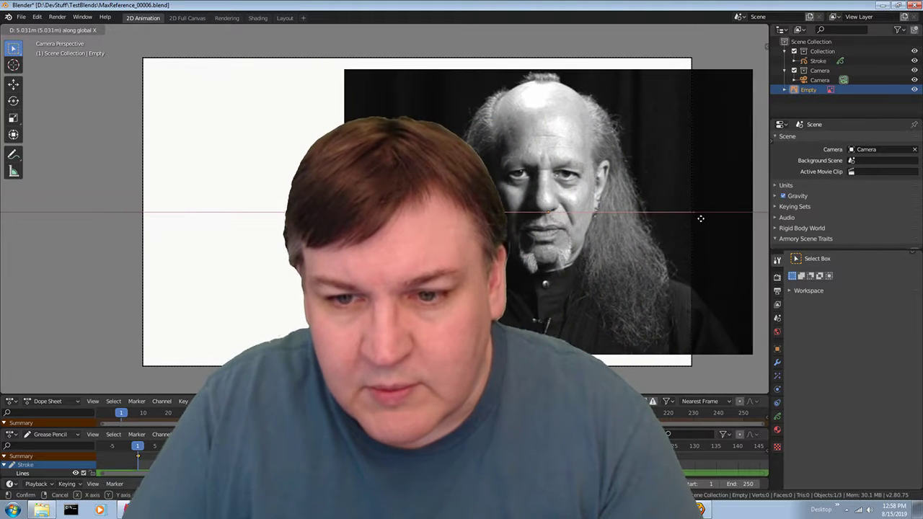
click(745, 226)
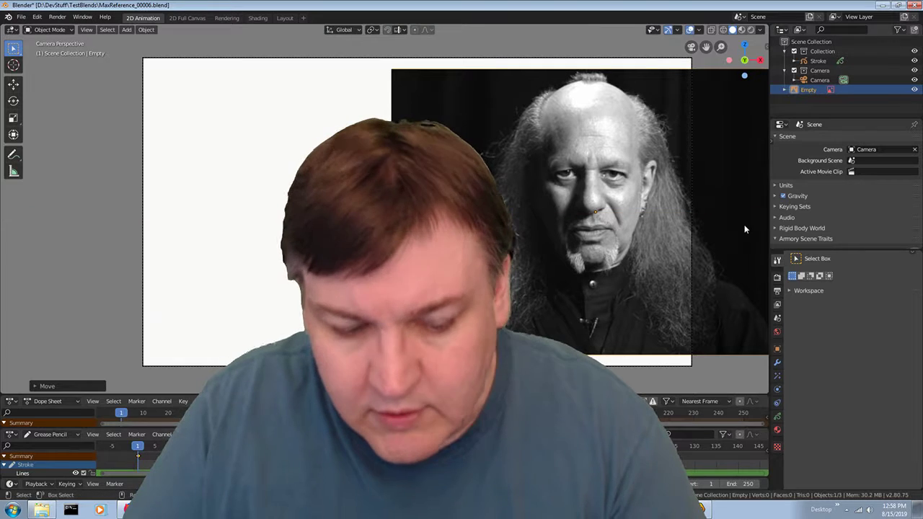
key(s)
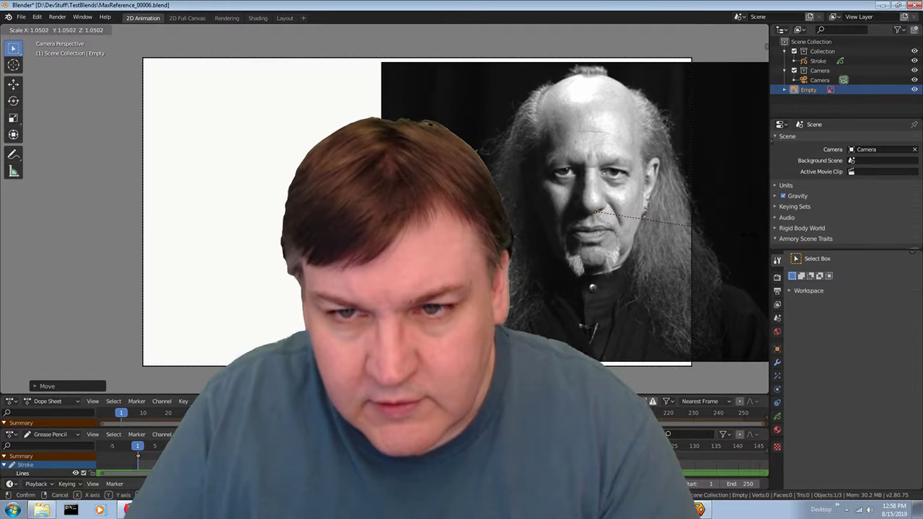
click(750, 239)
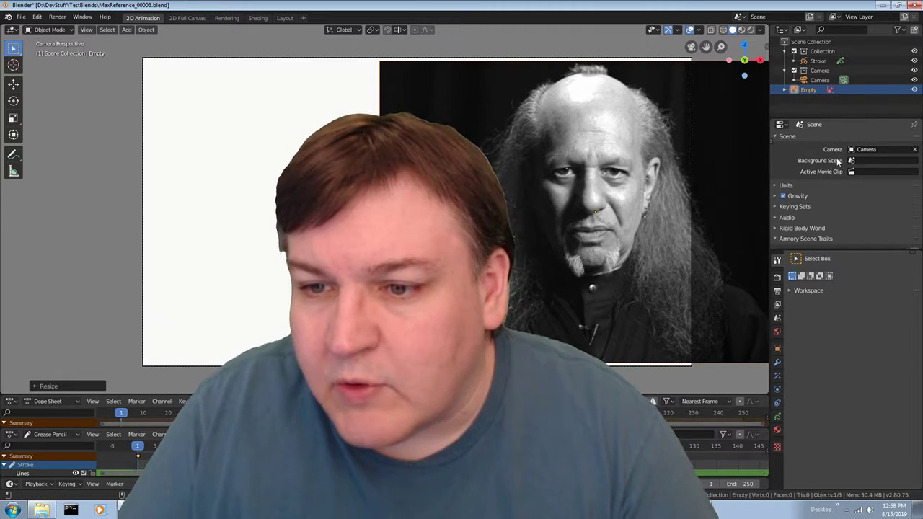
- Lower the Empty's image transparency to about 0.42 in its Object Data properties
click(777, 349)
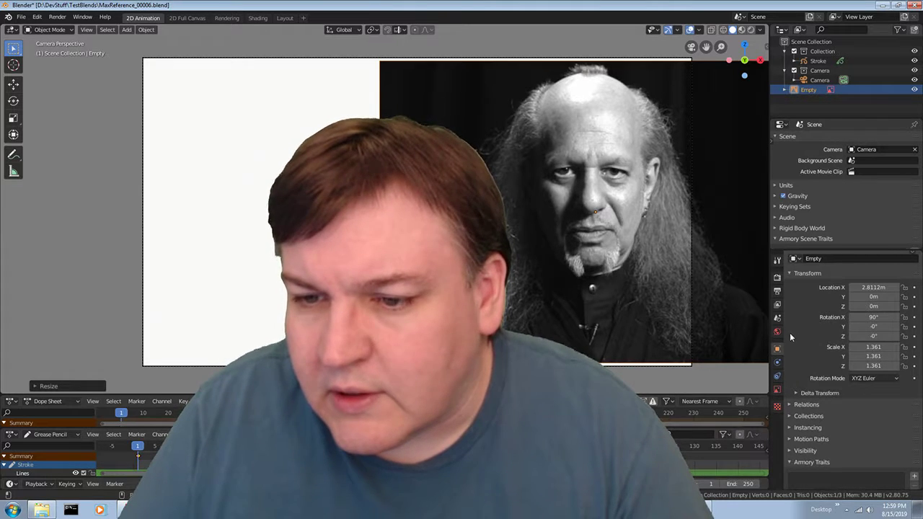
click(777, 260)
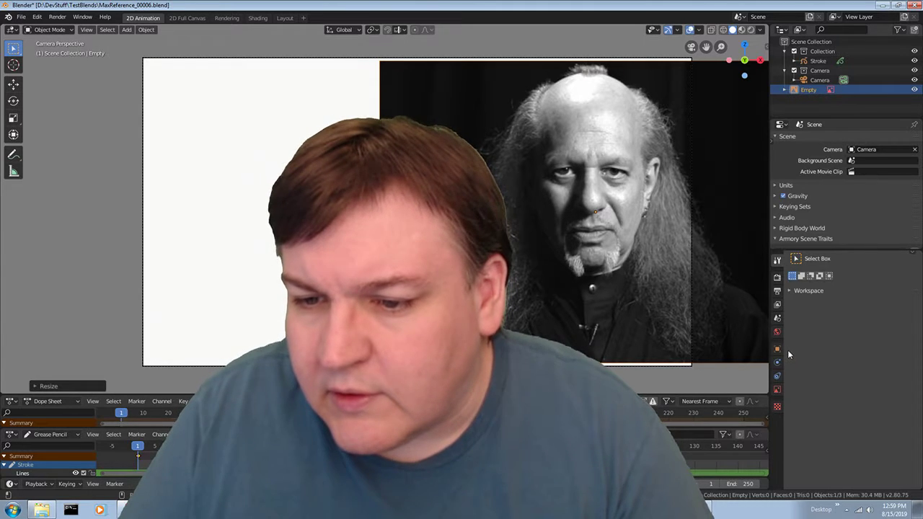
click(777, 408)
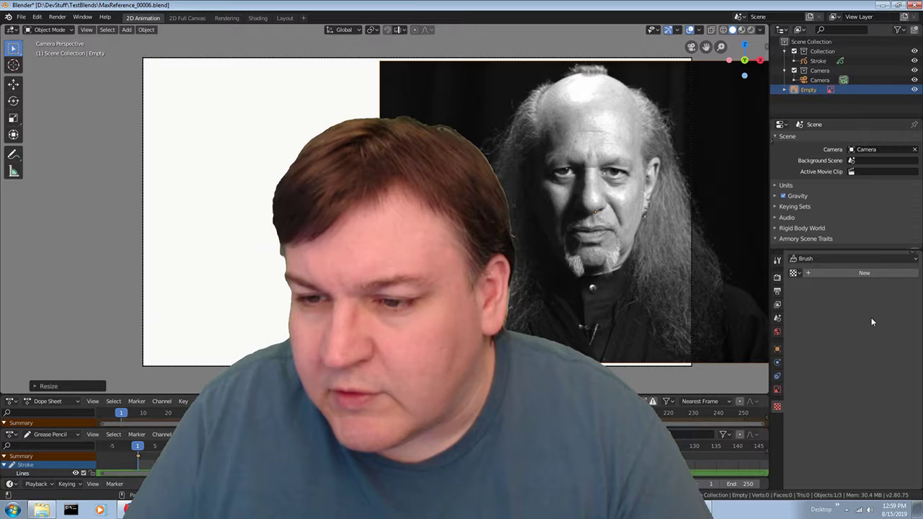
click(777, 389)
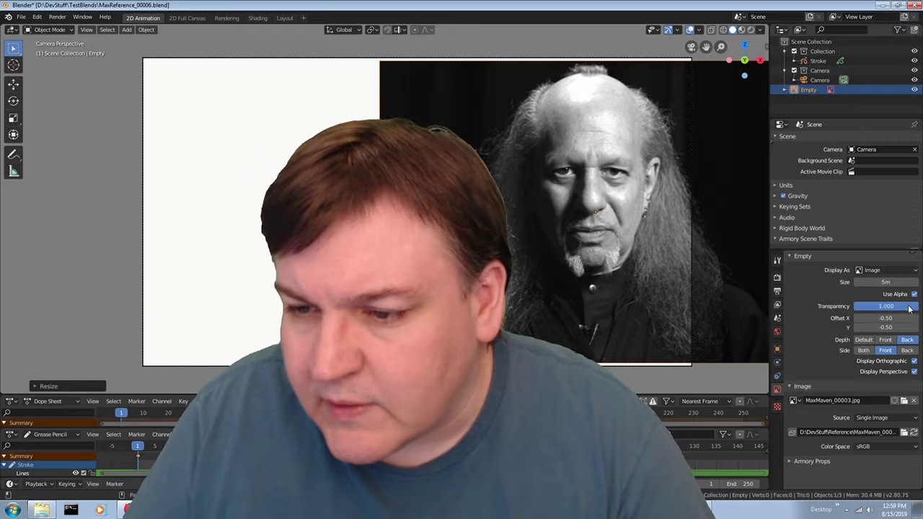
drag(912, 308, 873, 308)
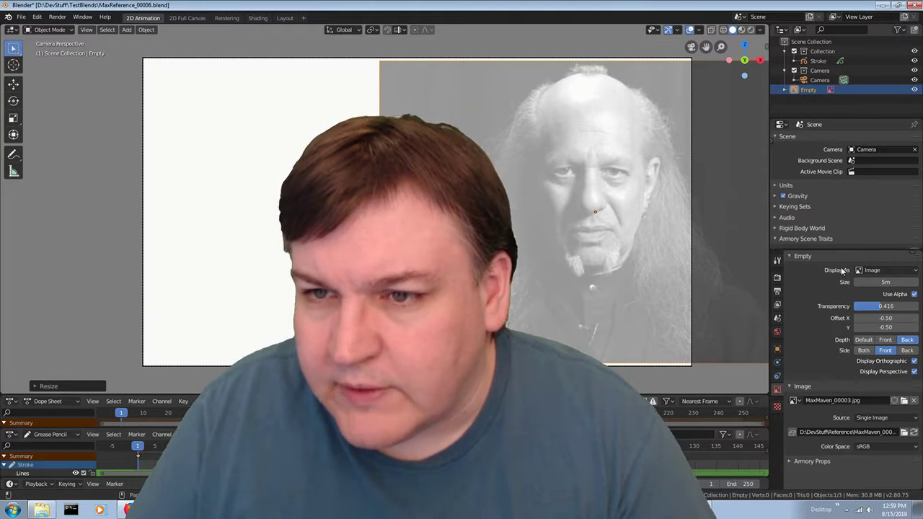
- Select the Stroke grease pencil object and switch to Draw Mode
click(819, 62)
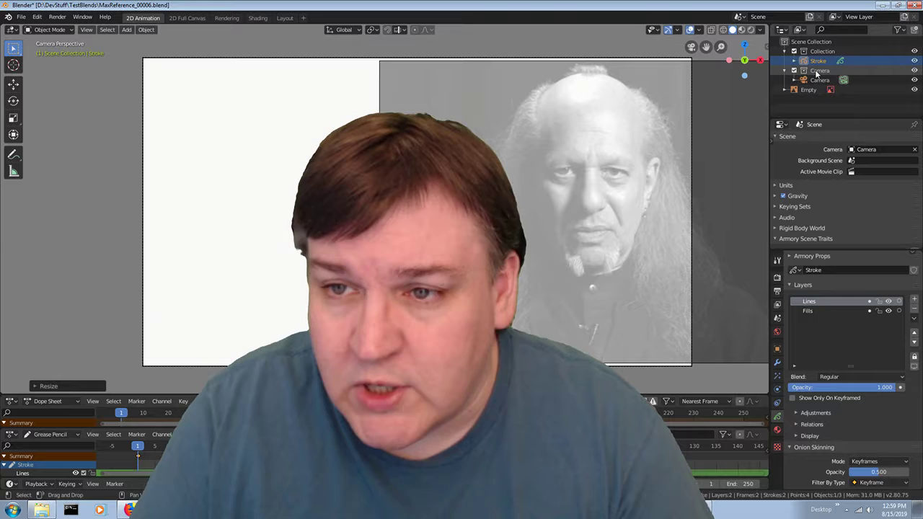
click(49, 30)
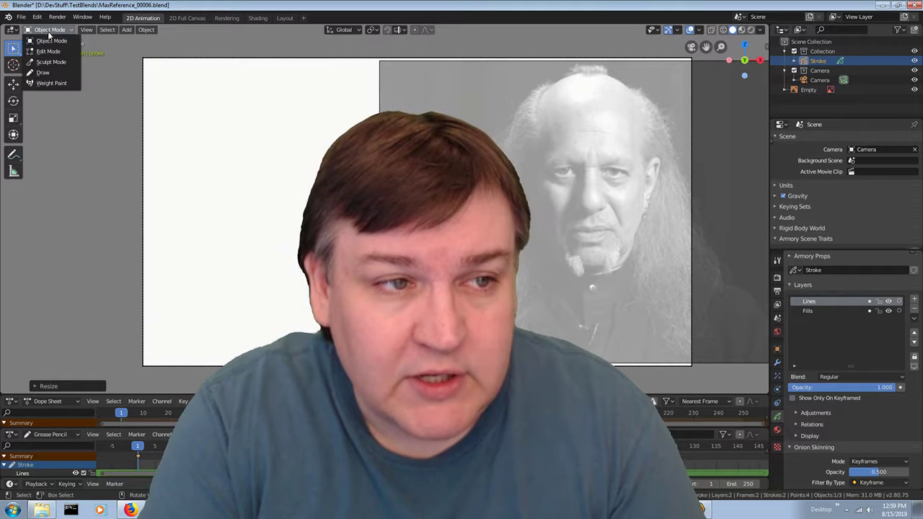
click(62, 73)
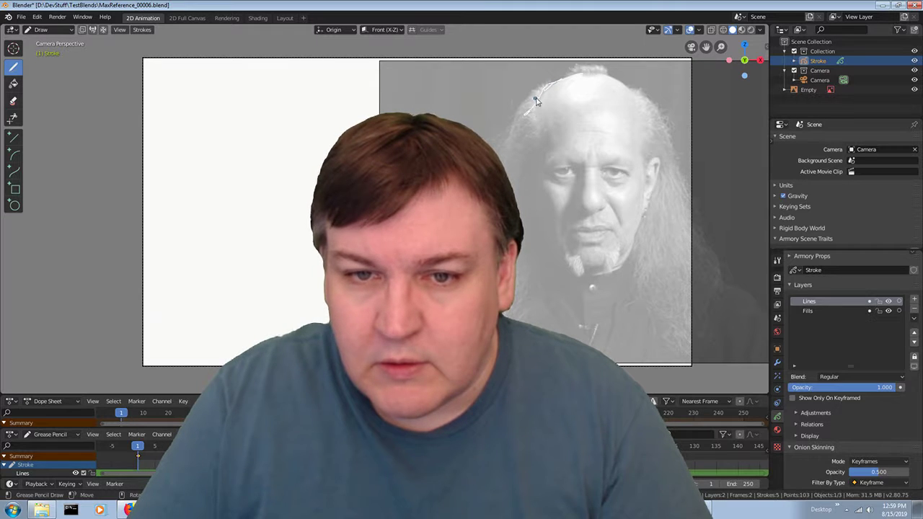
- Undo the earlier head strokes, including a freehand circle redrawn in between
key(ctrl+z)
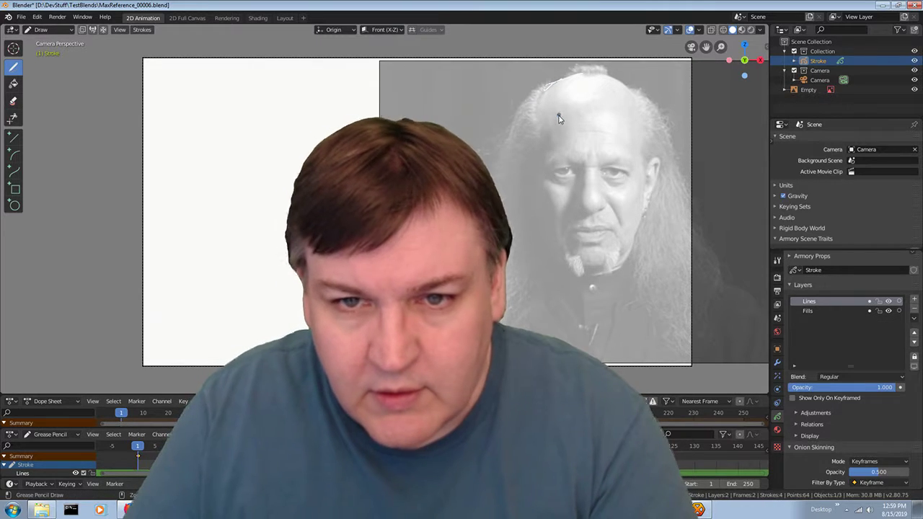
key(ctrl+z)
key(ctrl+z)
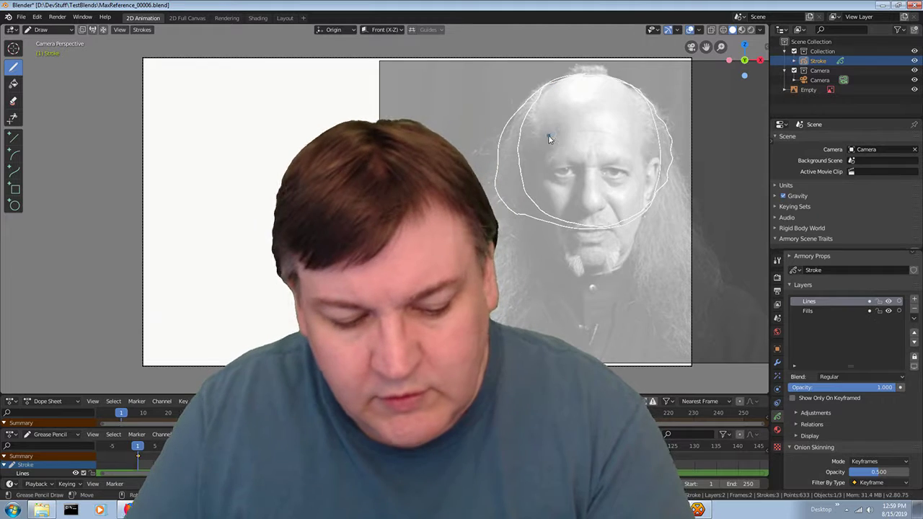
key(ctrl+z)
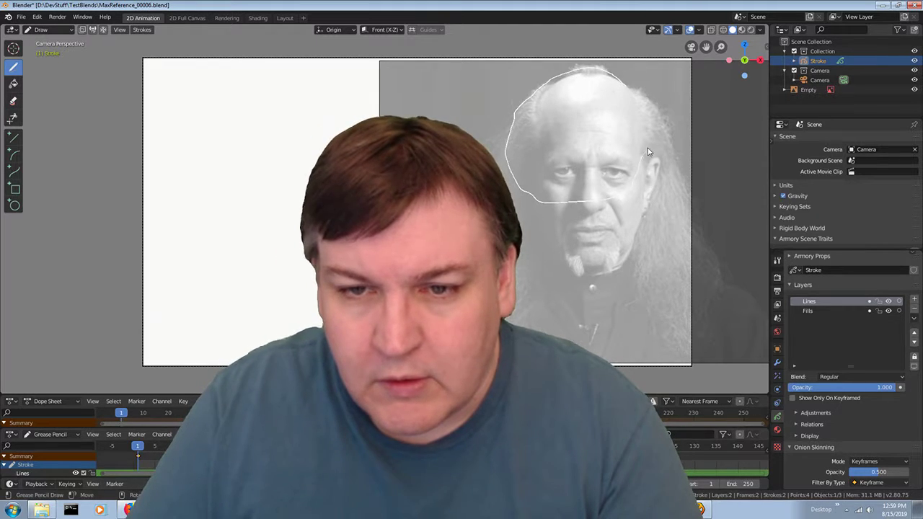
drag(647, 148, 613, 64)
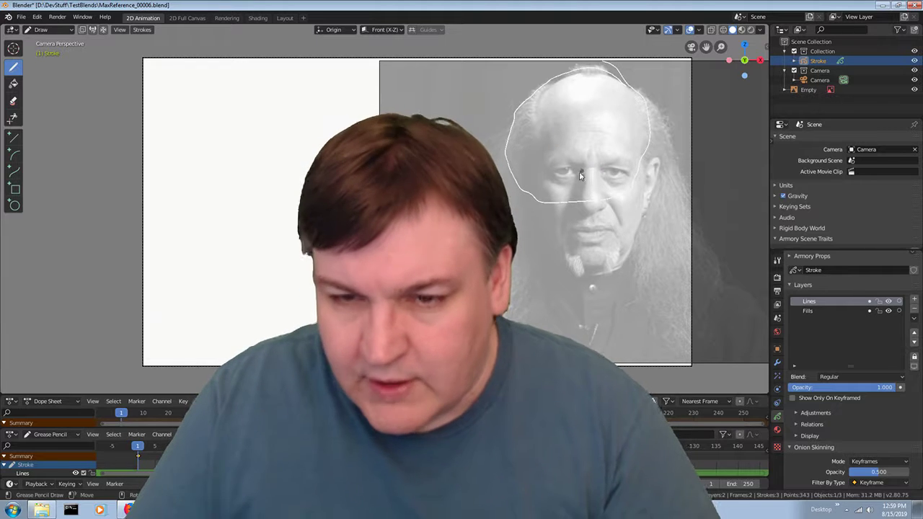
key(ctrl+z)
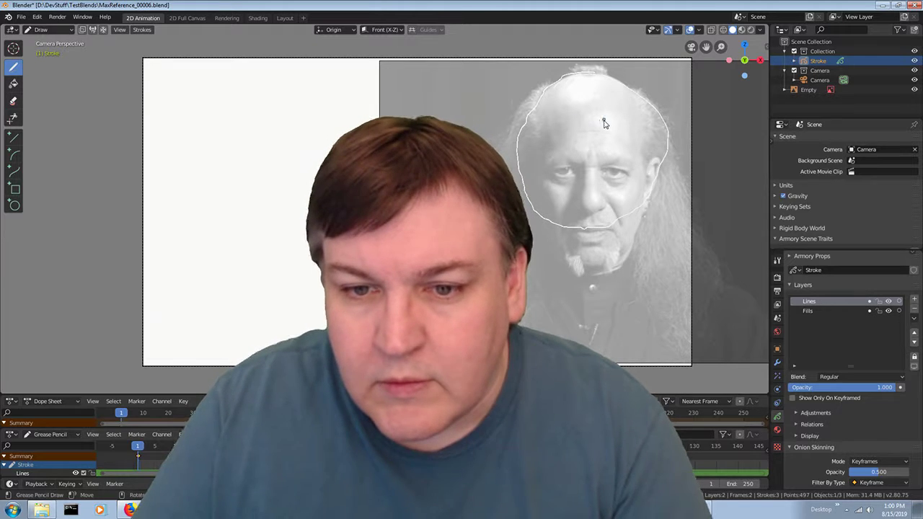
key(ctrl+z)
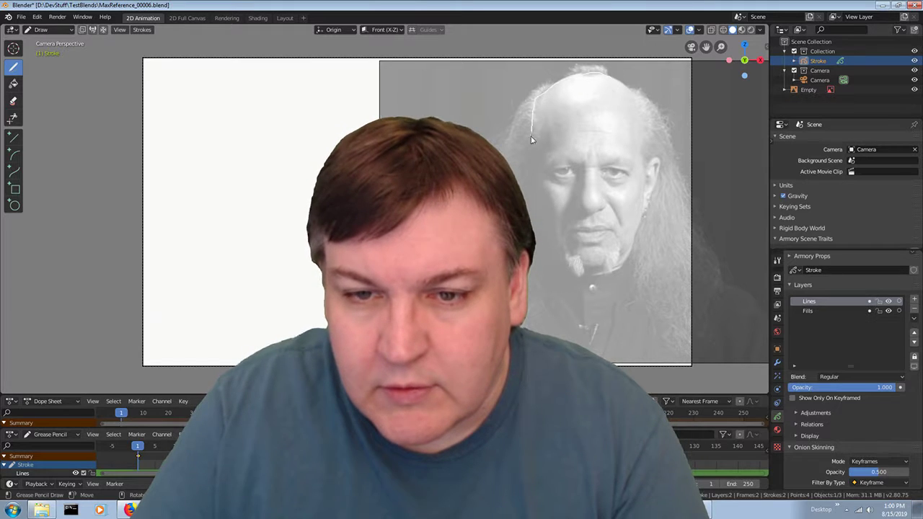
- Sketch a head circle from side strokes and a top arc, then undo it
mouse_move(532, 139)
mouse_down()
mouse_move(552, 201)
mouse_move(622, 215)
mouse_up()
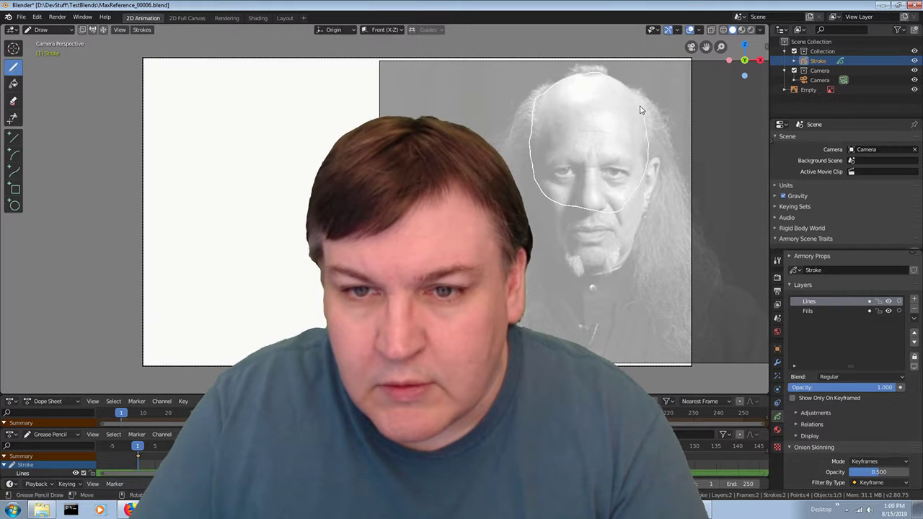
drag(523, 144, 585, 210)
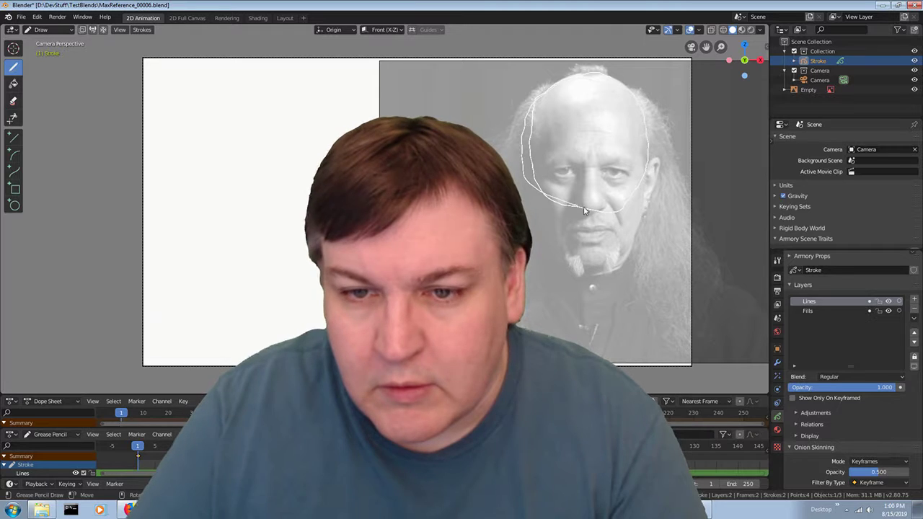
drag(661, 150, 552, 69)
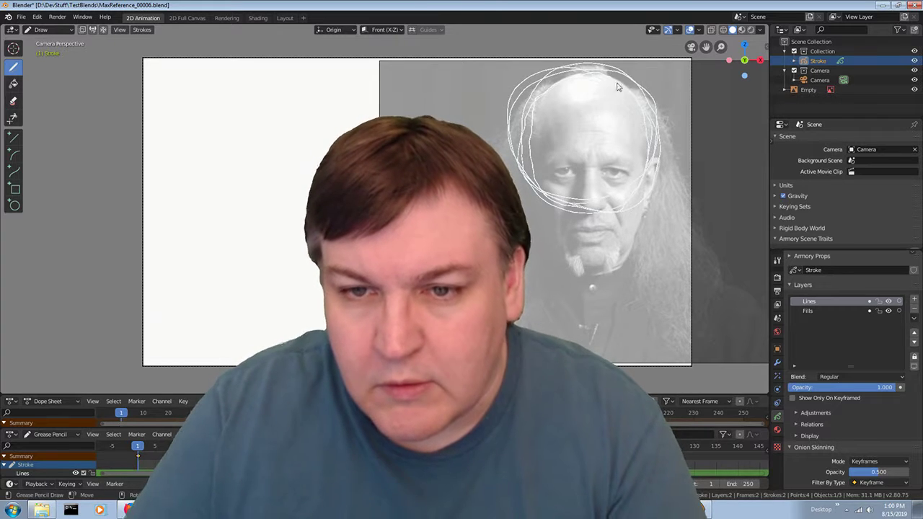
drag(617, 87, 594, 206)
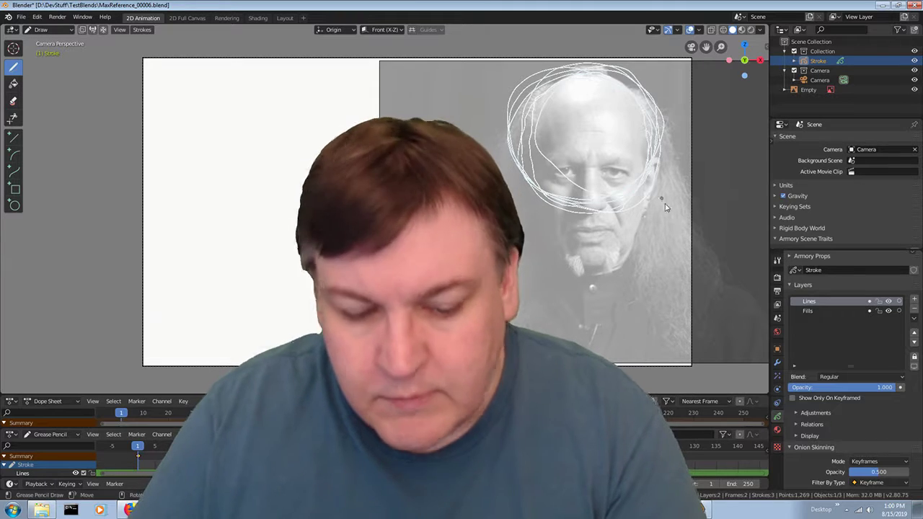
key(ctrl+z)
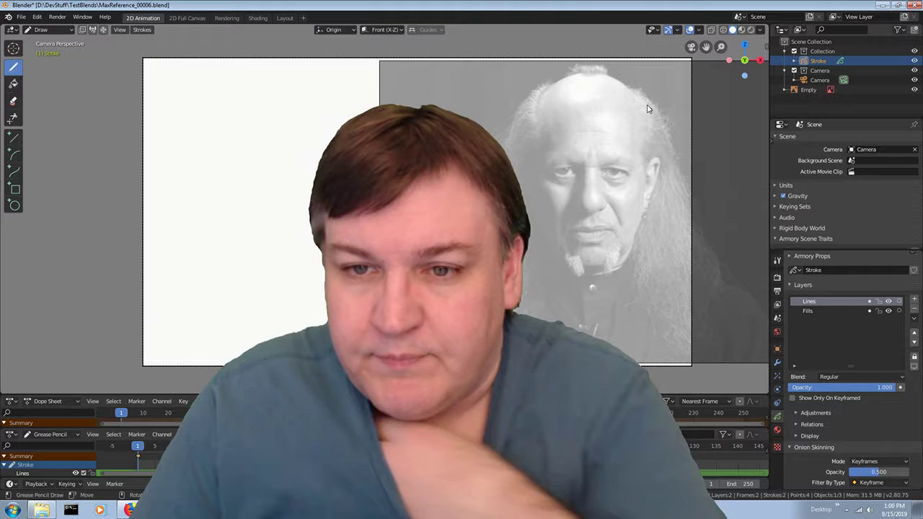
- Draw arcs over the head and jaw guide lines, then undo them all
drag(635, 91, 563, 75)
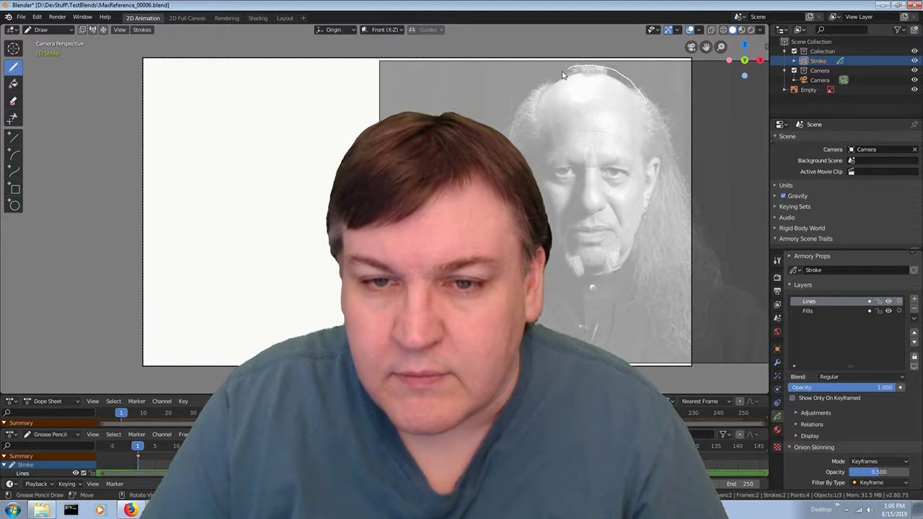
drag(503, 132, 563, 209)
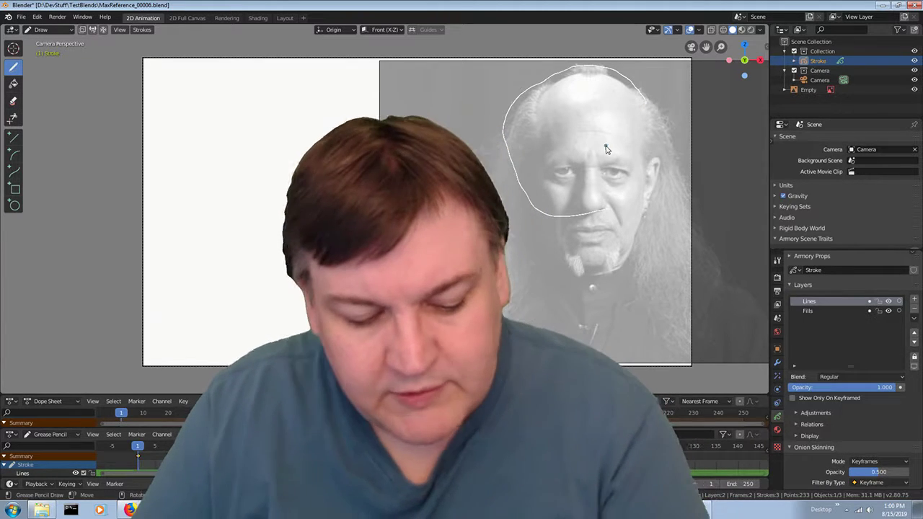
key(ctrl+z)
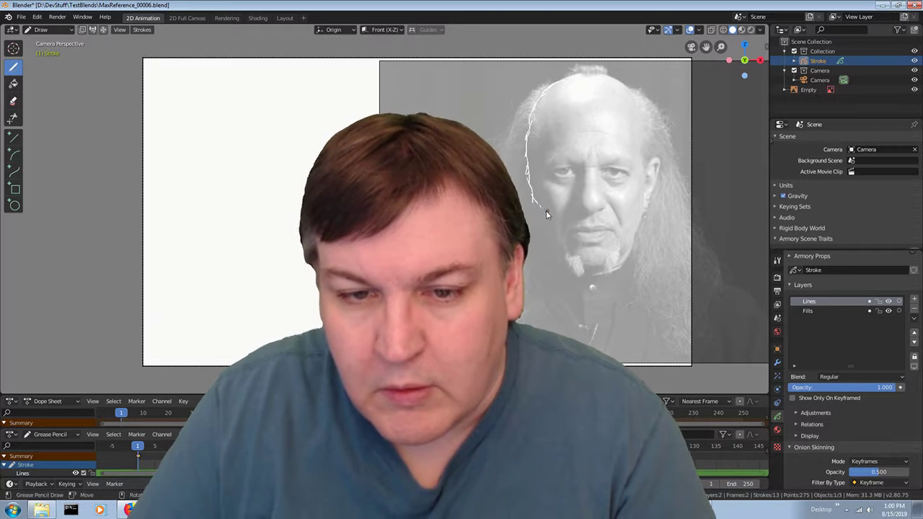
drag(608, 216, 640, 202)
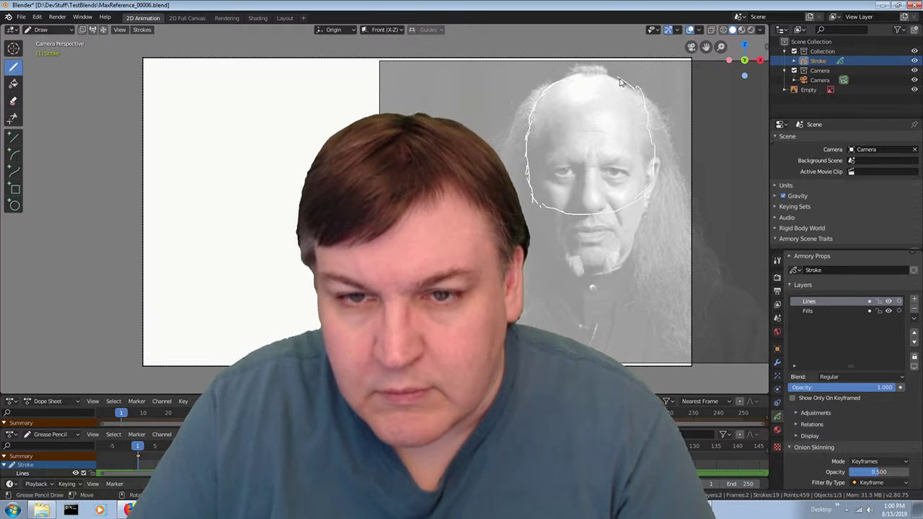
mouse_move(620, 82)
mouse_down()
mouse_move(569, 82)
mouse_move(598, 87)
mouse_up()
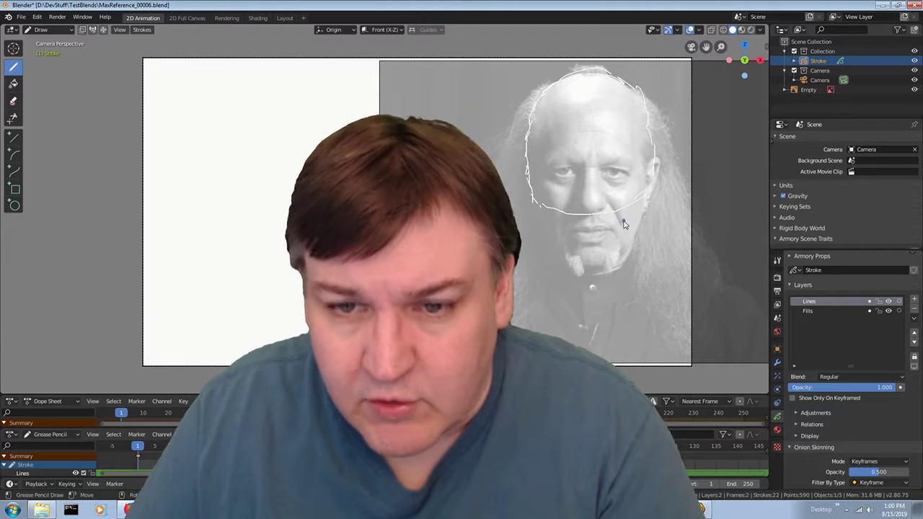
key(ctrl+z)
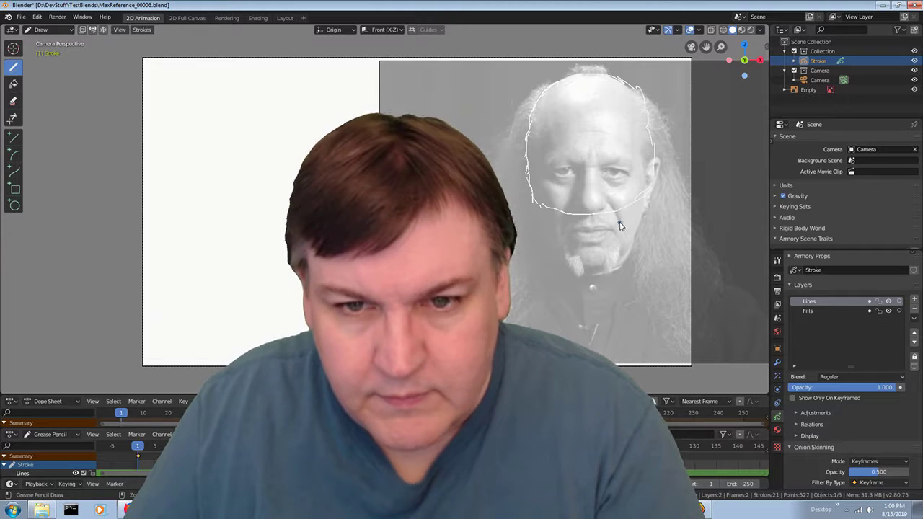
key(ctrl+z)
key(ctrl+z)
key(ctrl+z)
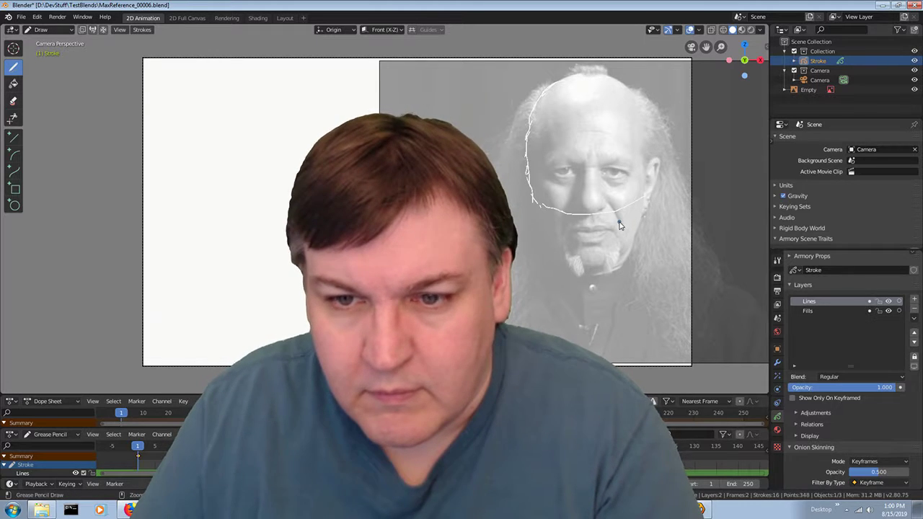
key(ctrl+z)
key(ctrl+z)
key(ctrl+z)
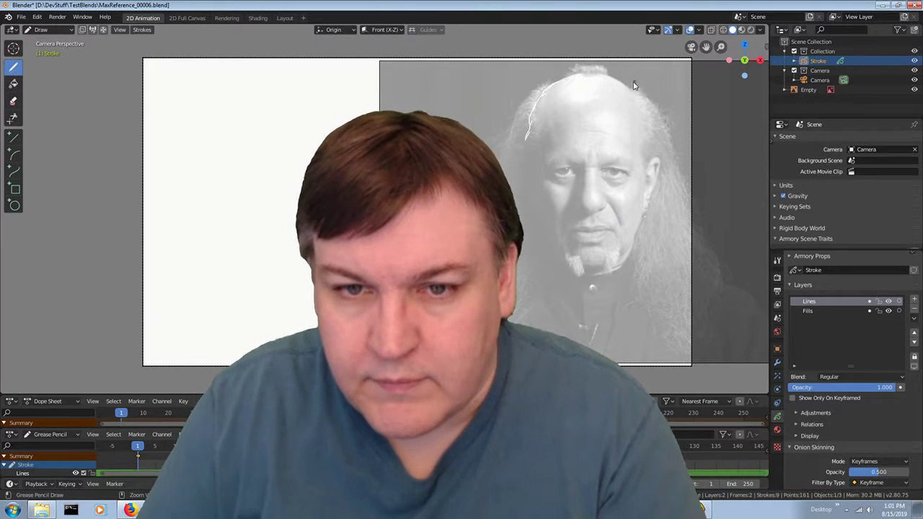
key(ctrl+z)
key(ctrl+z)
key(ctrl+z)
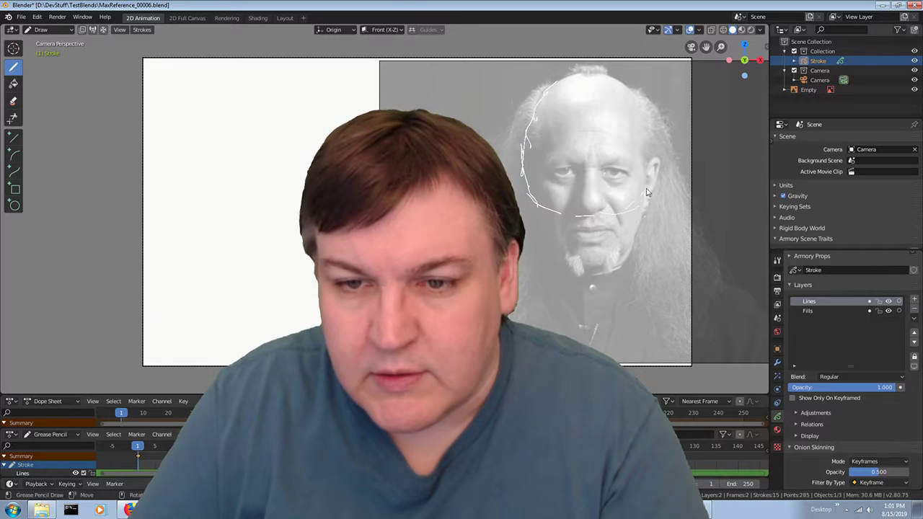
key(ctrl+z)
key(ctrl+z)
key(ctrl+z)
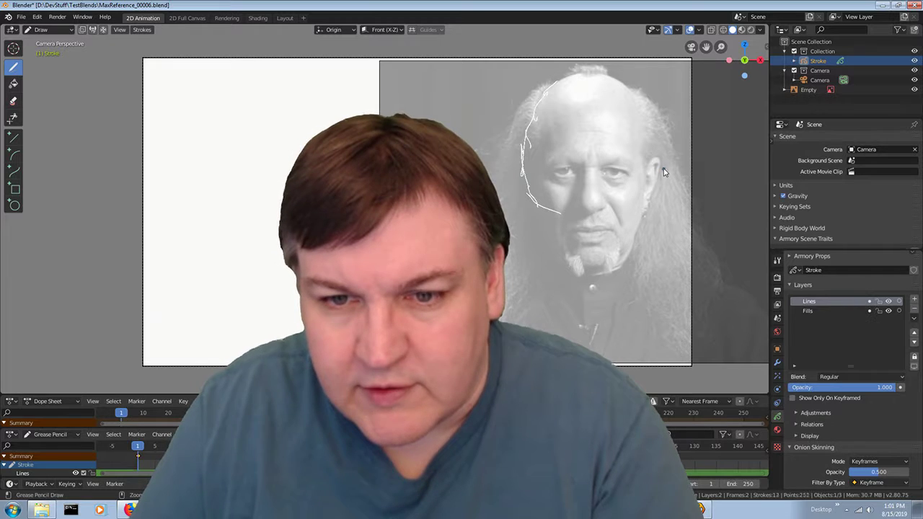
key(ctrl+z)
key(ctrl+z)
key(ctrl+z)
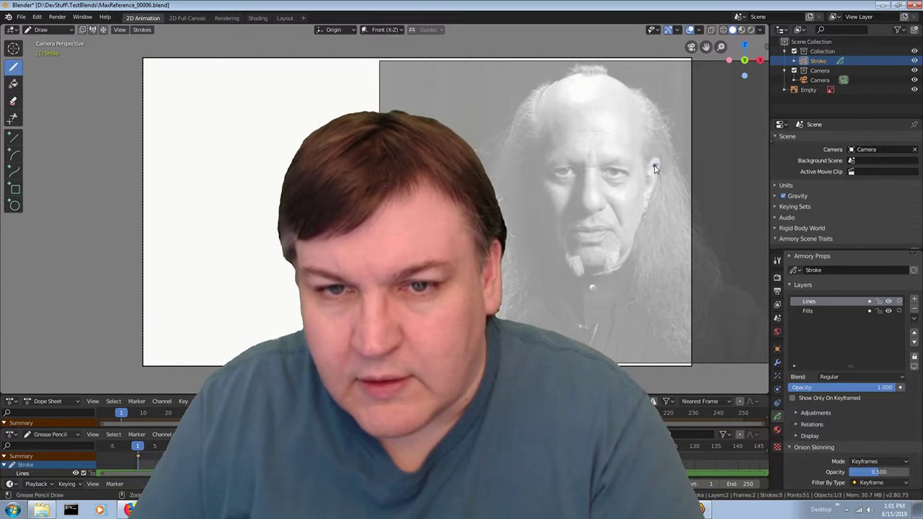
key(ctrl+z)
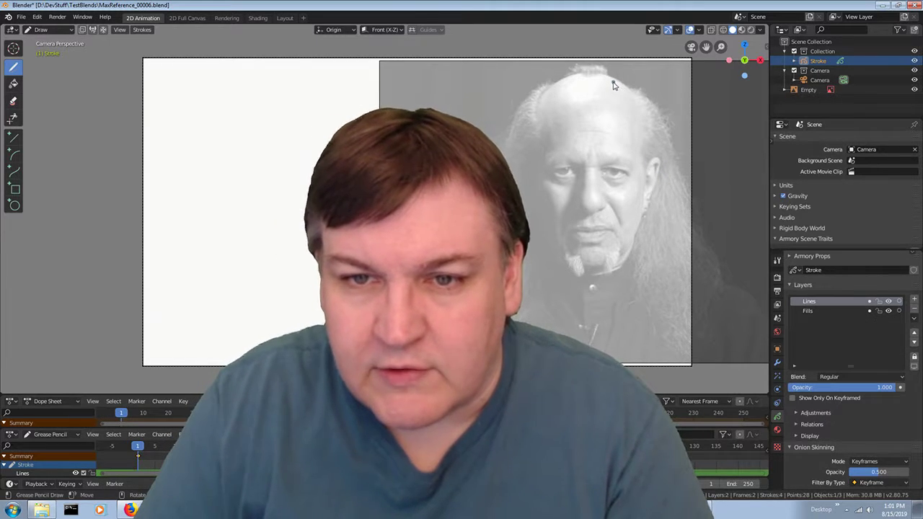
- Trace a circle from crown to chin plus short top strokes, undoing each
drag(606, 71, 556, 78)
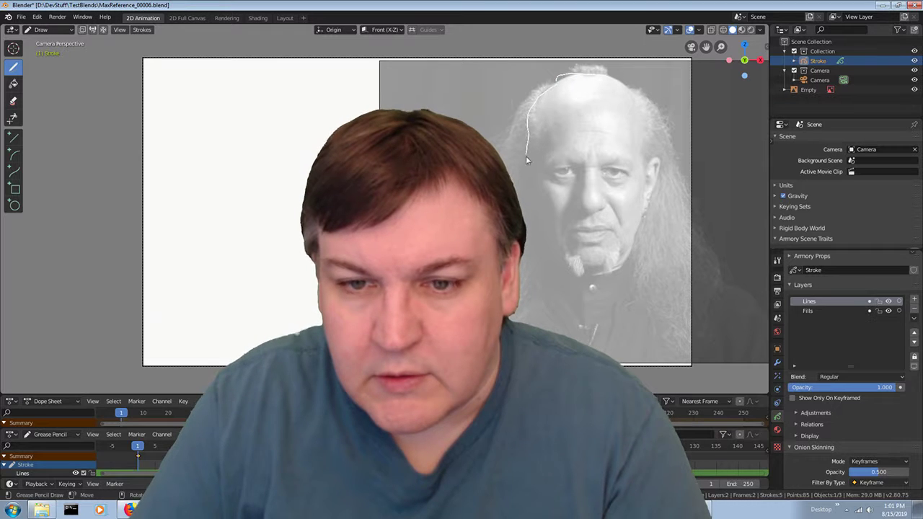
drag(526, 160, 595, 219)
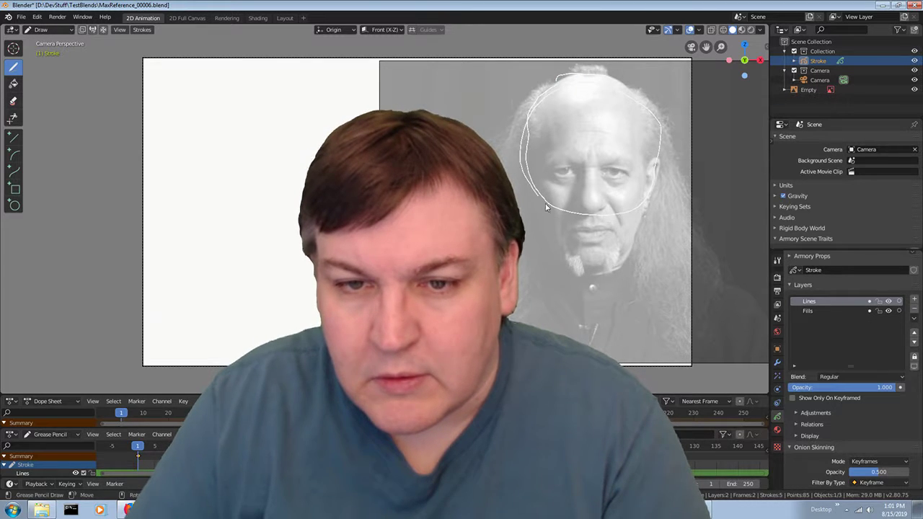
drag(637, 198, 645, 165)
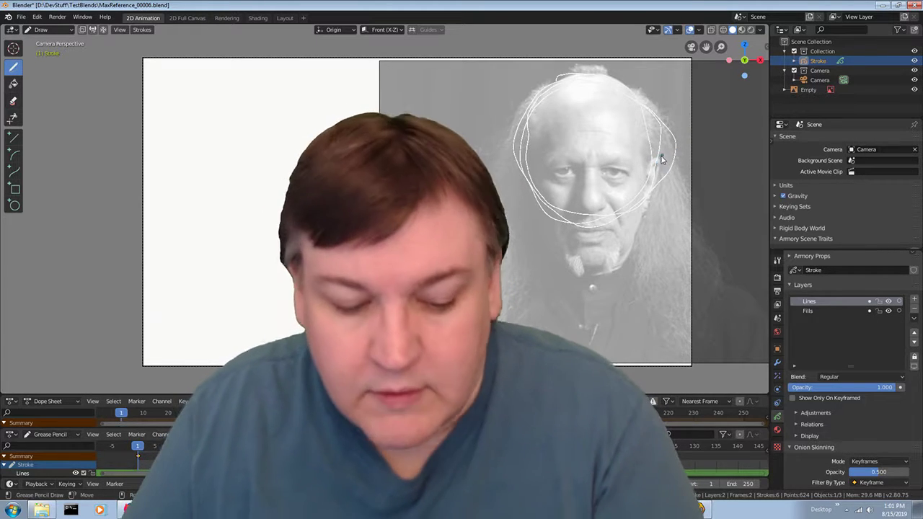
key(ctrl+z)
key(ctrl+z)
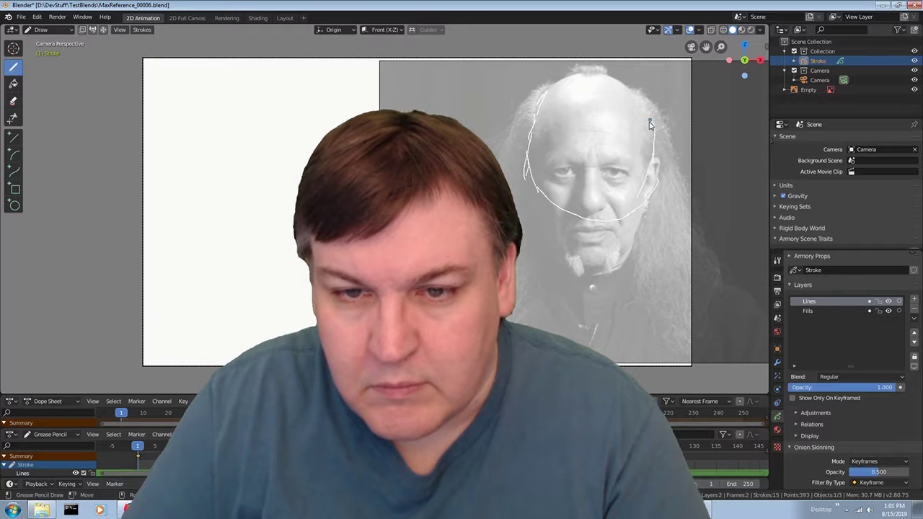
drag(585, 80, 556, 95)
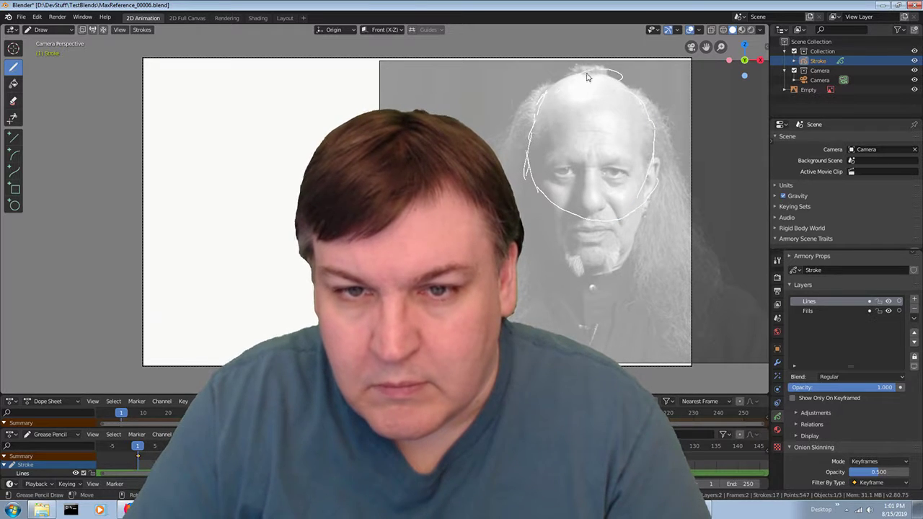
drag(577, 136, 574, 146)
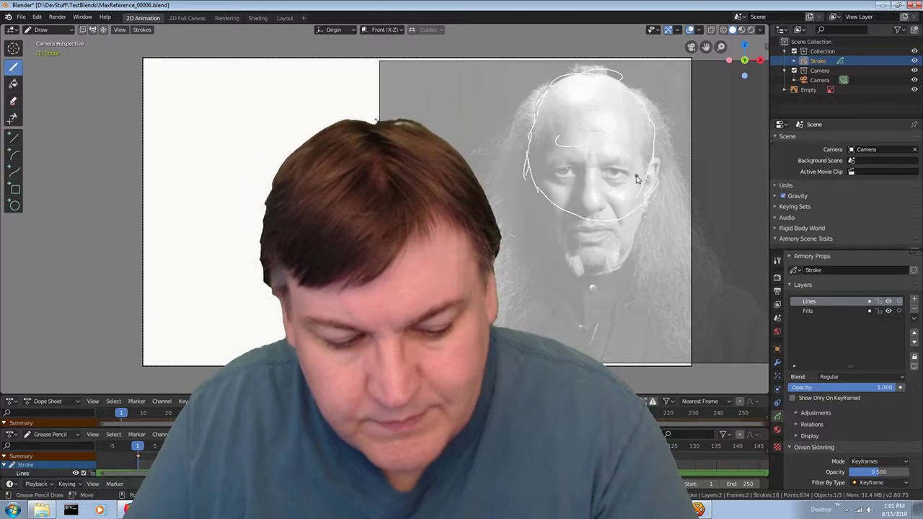
key(ctrl+z)
key(ctrl+z)
key(ctrl+z)
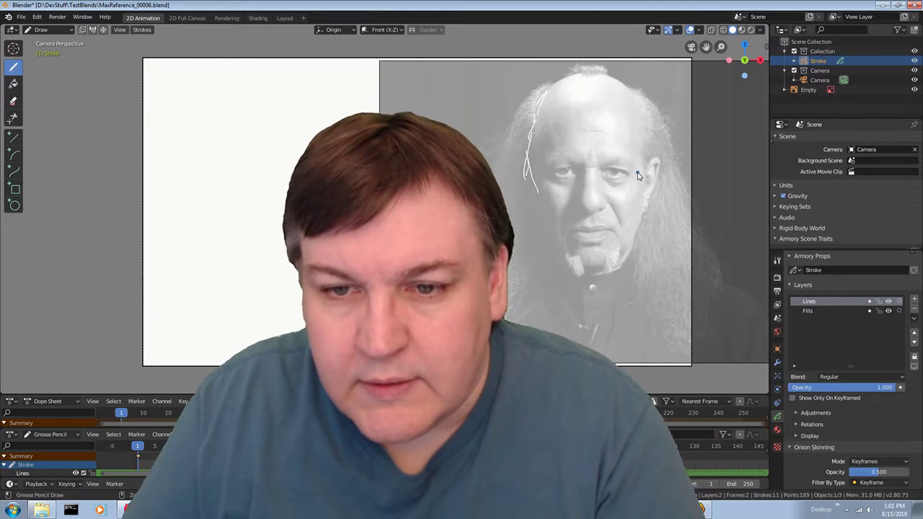
key(ctrl+z)
key(ctrl+z)
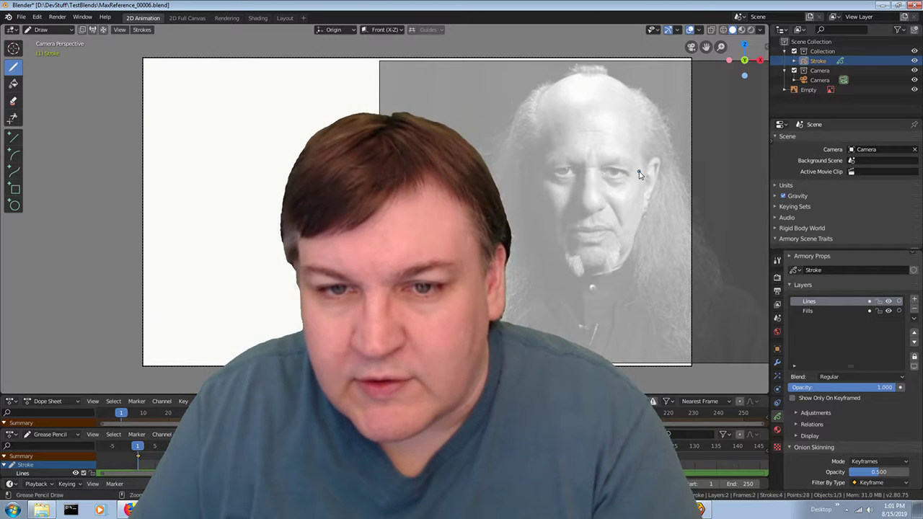
drag(594, 69, 615, 79)
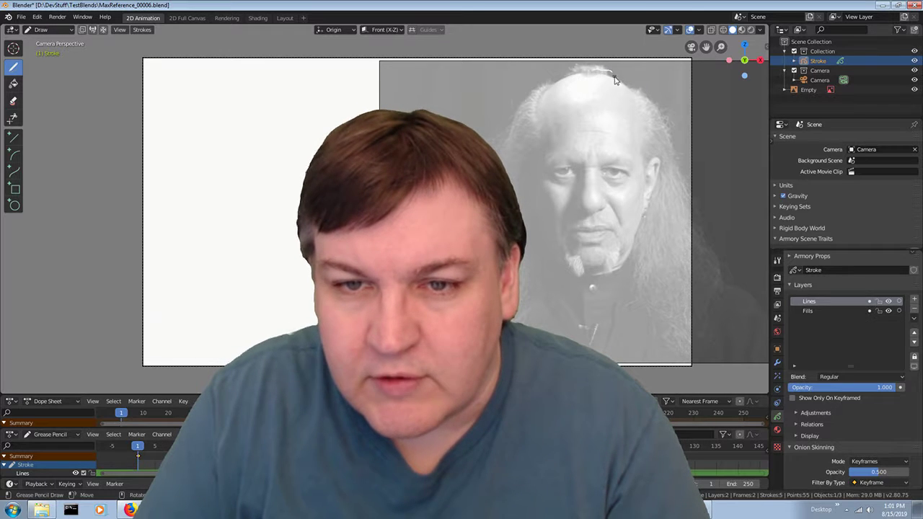
key(ctrl+z)
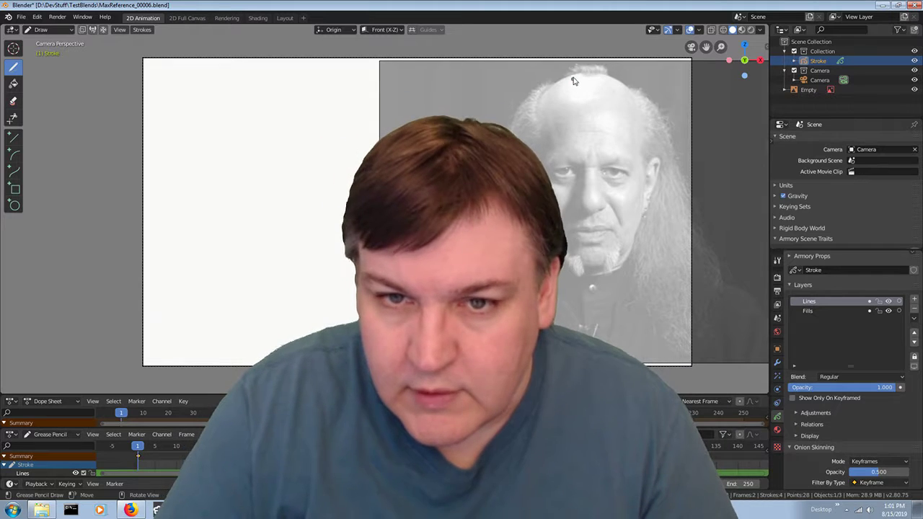
- Sketch looping outlines up the head's right side and remove them
mouse_move(573, 81)
mouse_down()
mouse_move(533, 87)
mouse_move(535, 101)
mouse_up()
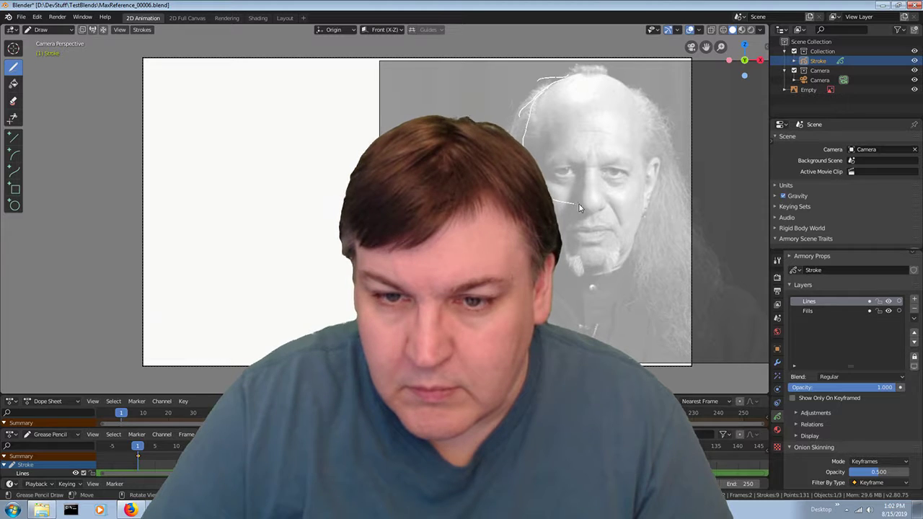
drag(656, 173, 630, 70)
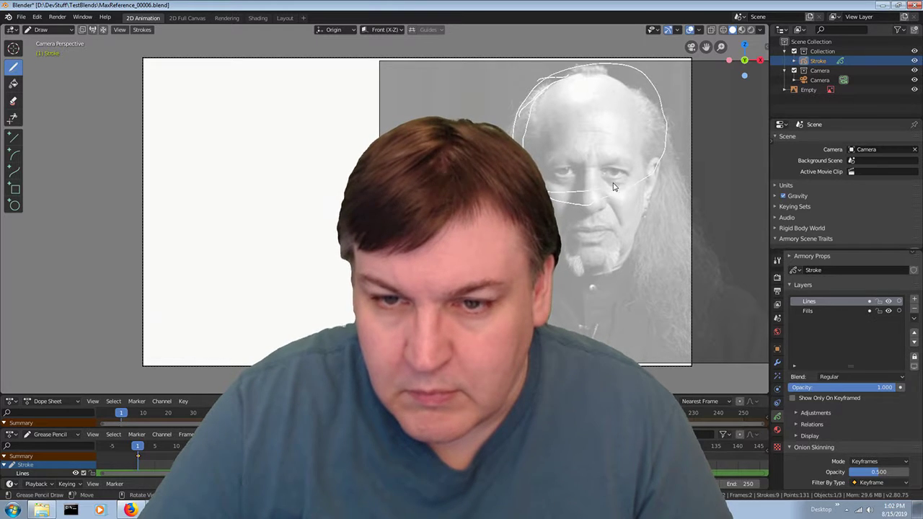
mouse_move(613, 187)
mouse_down()
mouse_move(566, 186)
mouse_move(646, 166)
mouse_up()
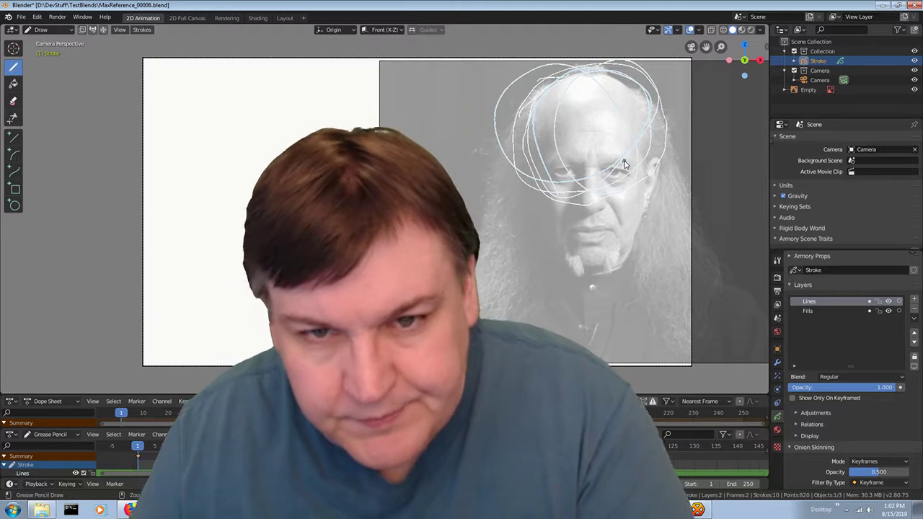
key(ctrl+z)
key(ctrl+z)
key(ctrl+z)
key(ctrl+z)
key(ctrl+z)
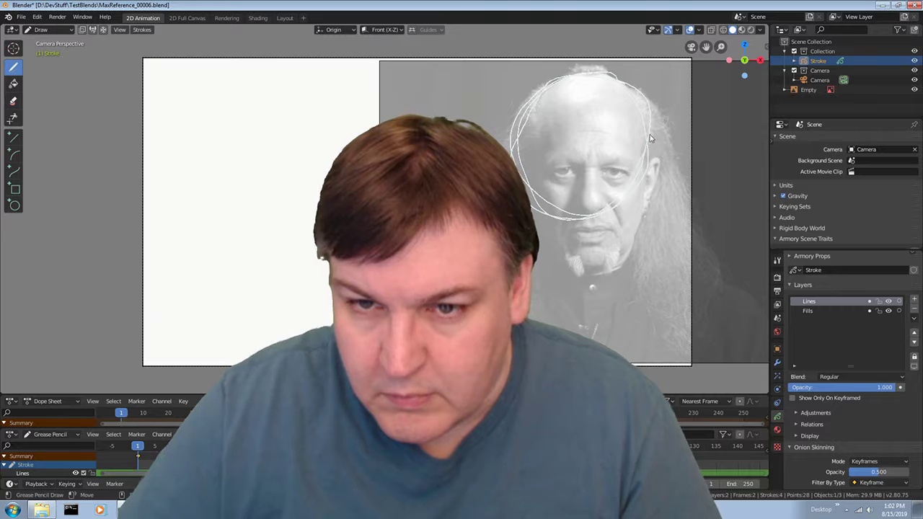
mouse_move(657, 140)
mouse_down()
mouse_move(515, 144)
mouse_move(674, 130)
mouse_move(603, 202)
mouse_up()
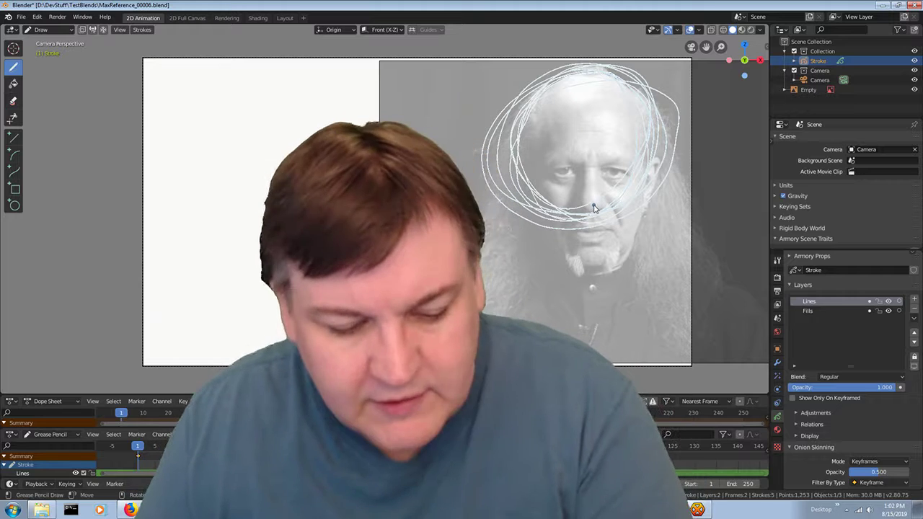
key(ctrl+z)
key(ctrl+z)
key(ctrl+z)
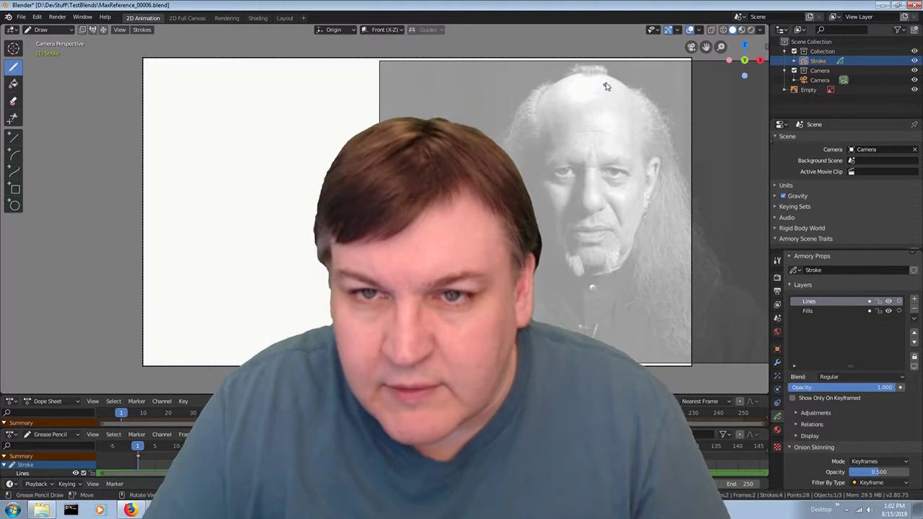
- Add a small head mark and a right jaw stroke, then clear the face outline
drag(602, 82, 601, 82)
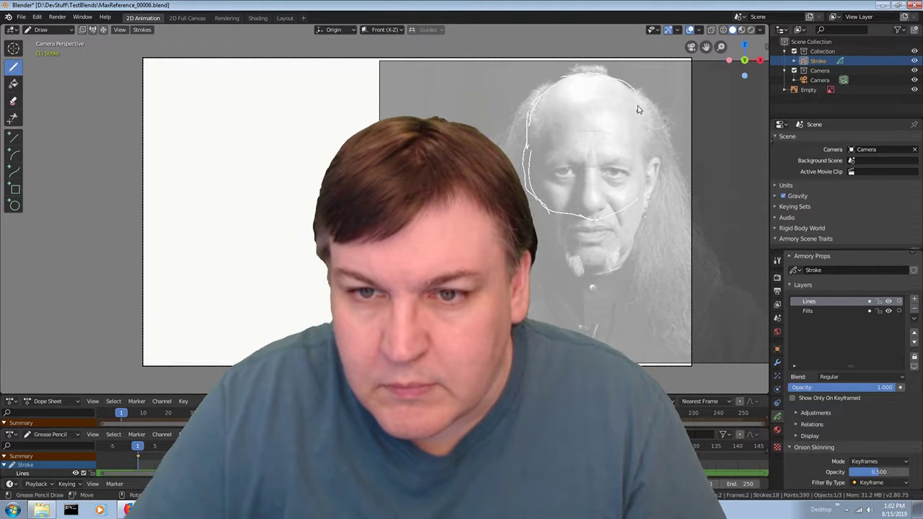
drag(644, 171, 625, 204)
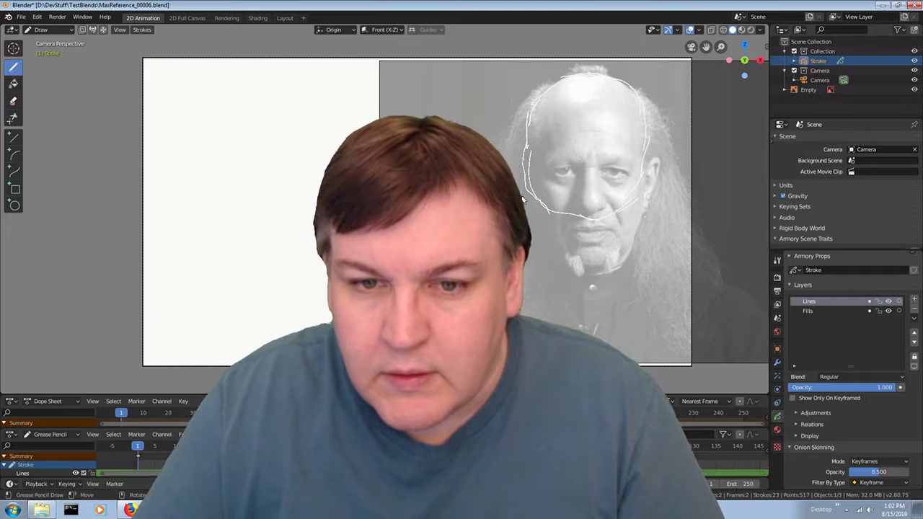
key(ctrl+z)
key(ctrl+z)
key(ctrl+z)
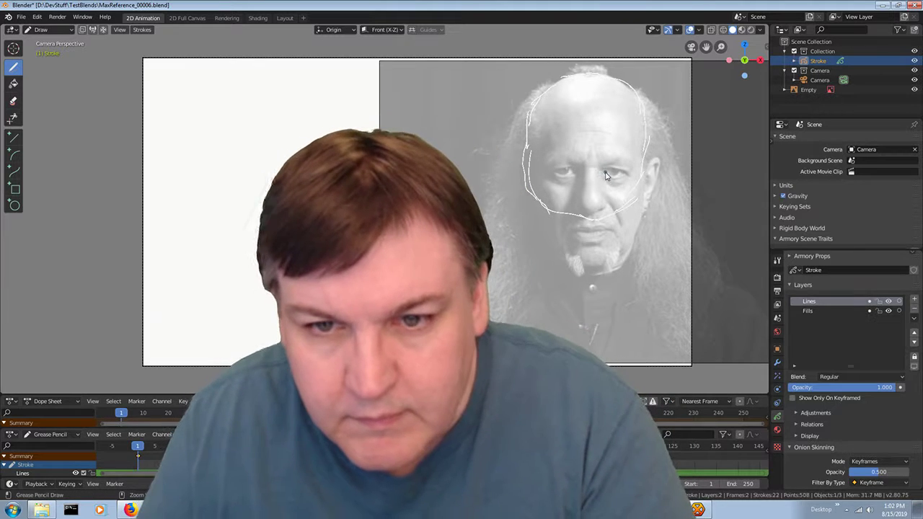
key(ctrl+z)
key(ctrl+z)
key(ctrl+z)
key(ctrl+z)
key(ctrl+z)
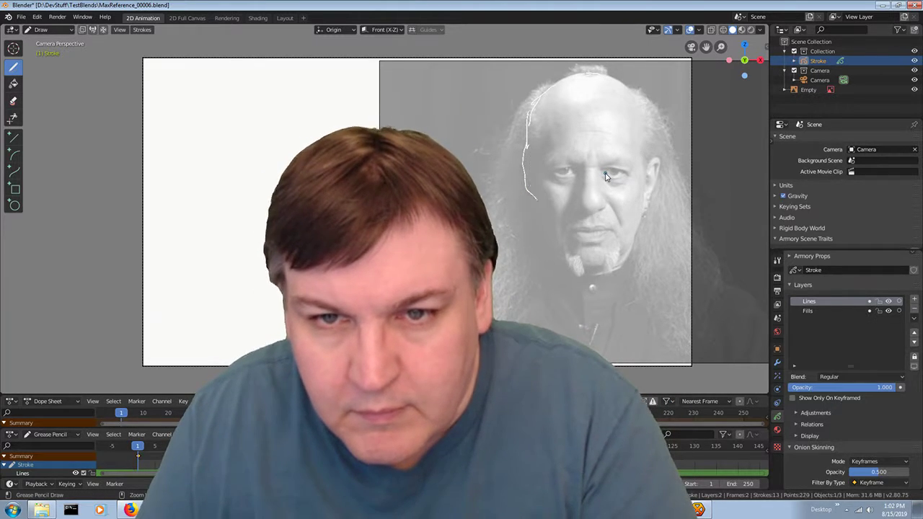
key(ctrl+z)
key(ctrl+z)
key(ctrl+z)
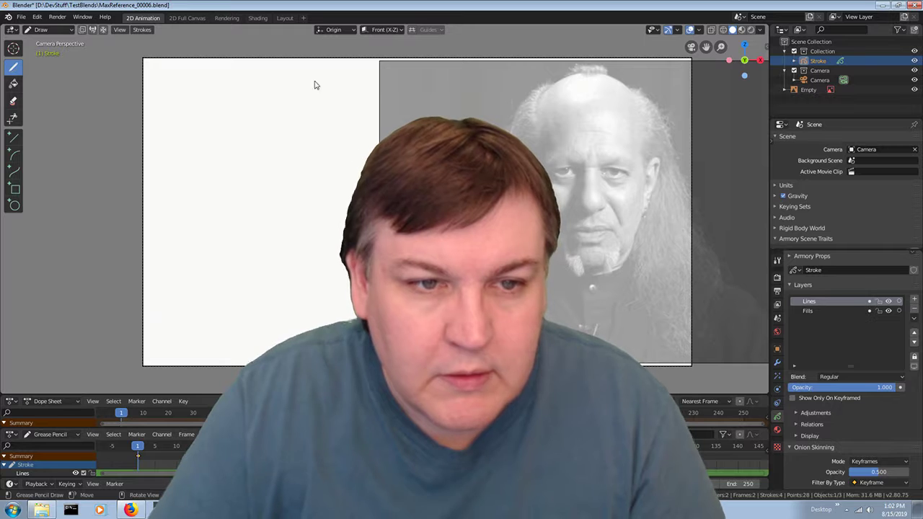
- Draw a test oval on the blank canvas and an arc around the head, then undo both
drag(268, 195, 323, 207)
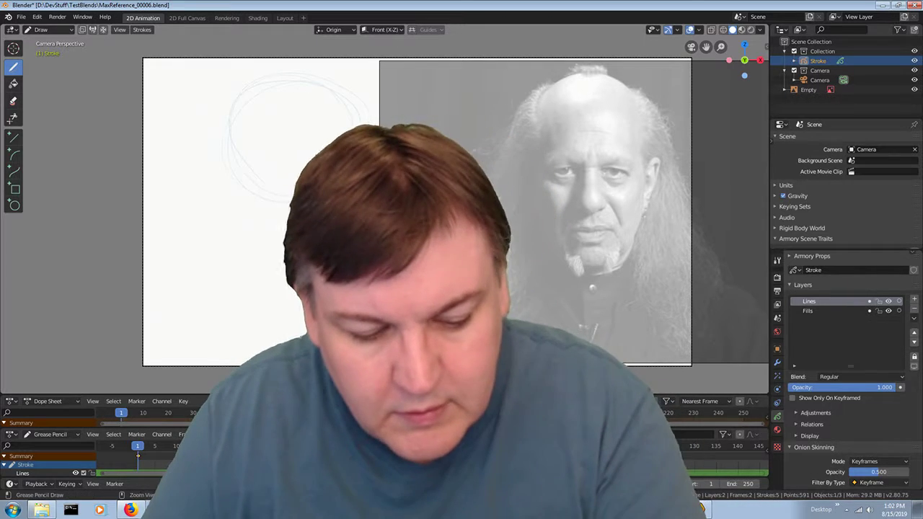
key(ctrl+z)
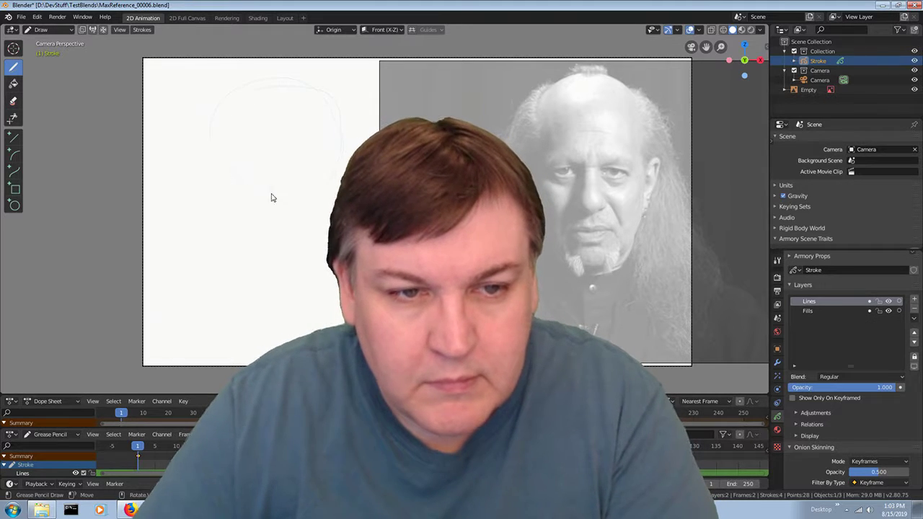
drag(271, 196, 336, 126)
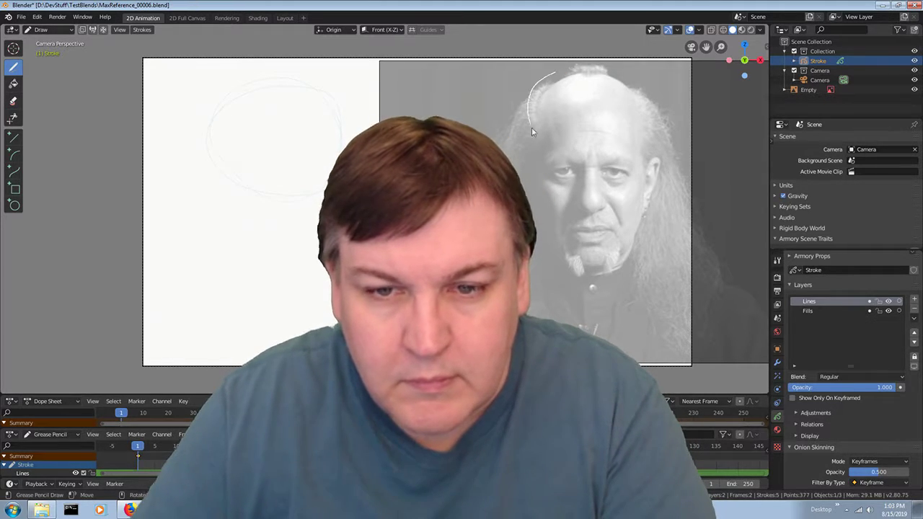
drag(606, 182, 563, 196)
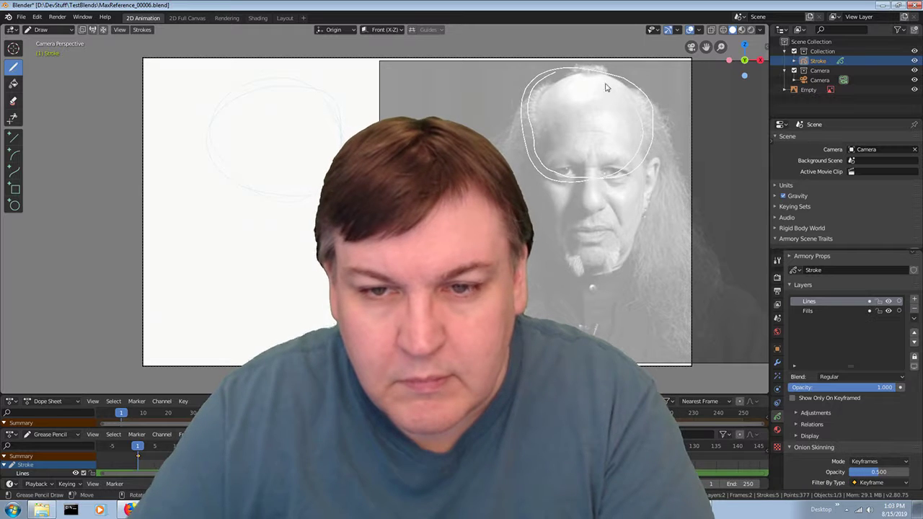
key(ctrl+z)
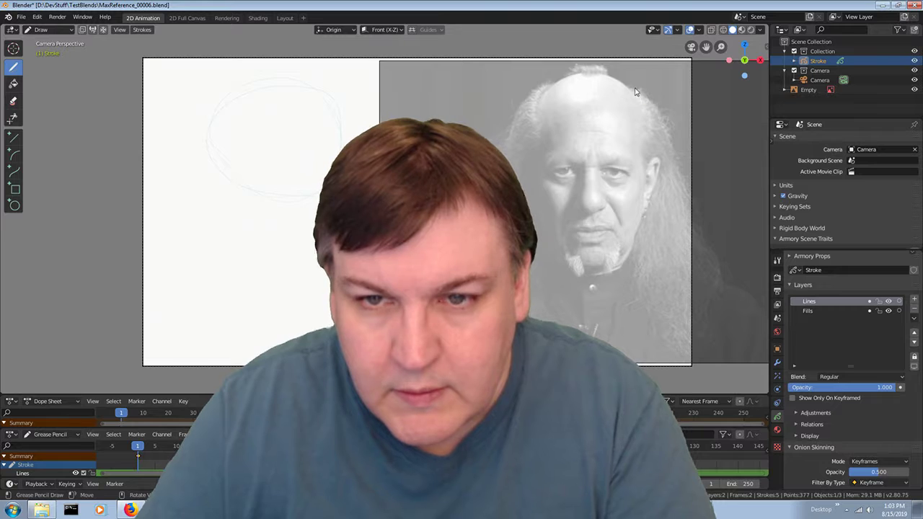
key(ctrl+z)
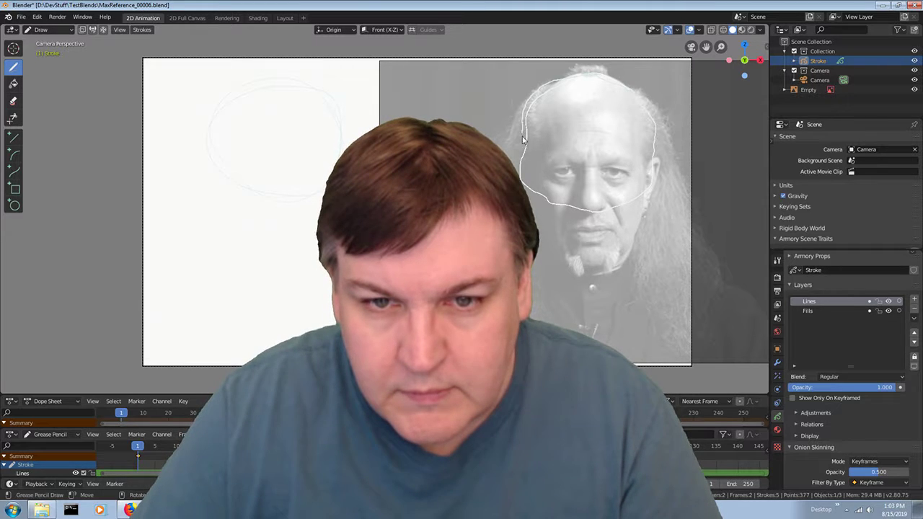
- Trace the head outline toward the chin and draw three practice strokes, undoing them
drag(556, 214, 617, 214)
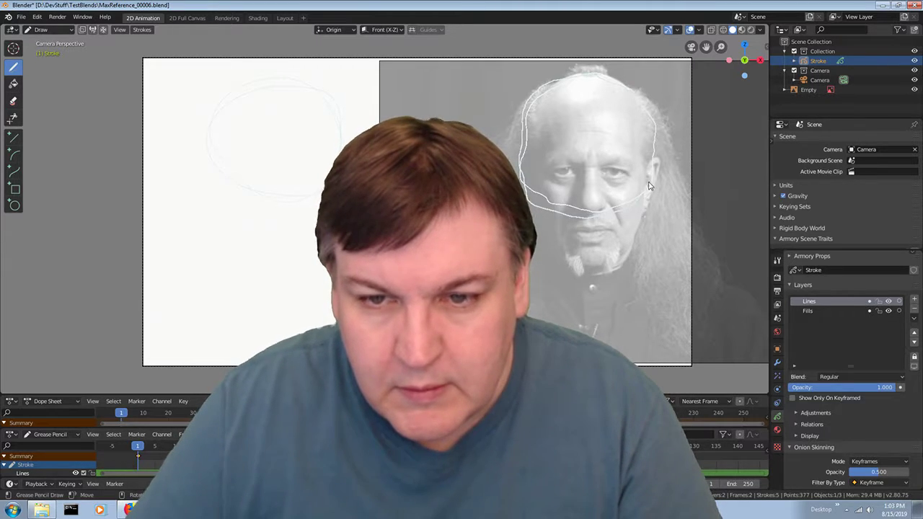
drag(648, 111, 634, 90)
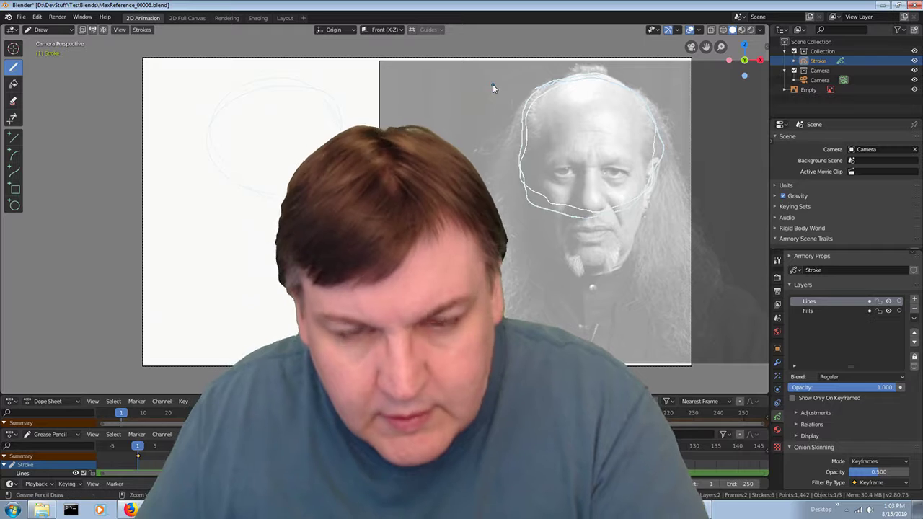
key(ctrl+z)
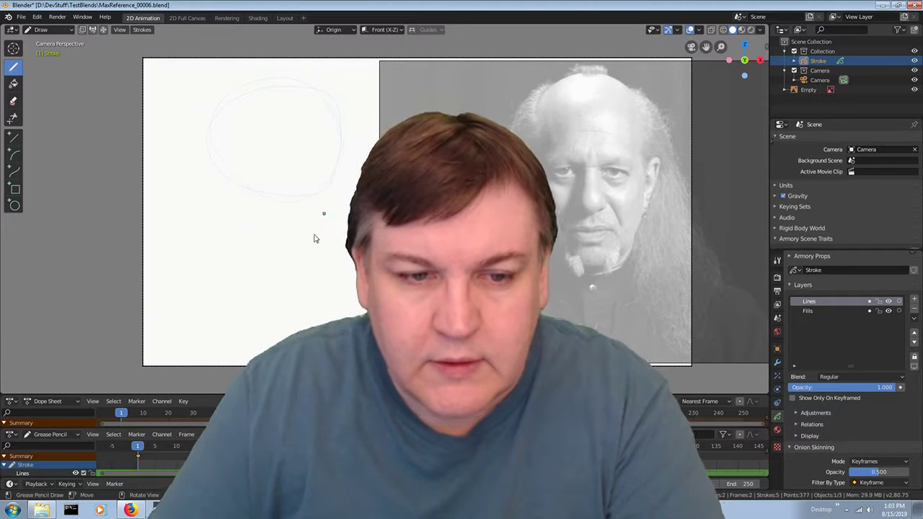
mouse_move(230, 295)
mouse_down()
mouse_move(274, 336)
mouse_move(319, 294)
mouse_move(275, 270)
mouse_up()
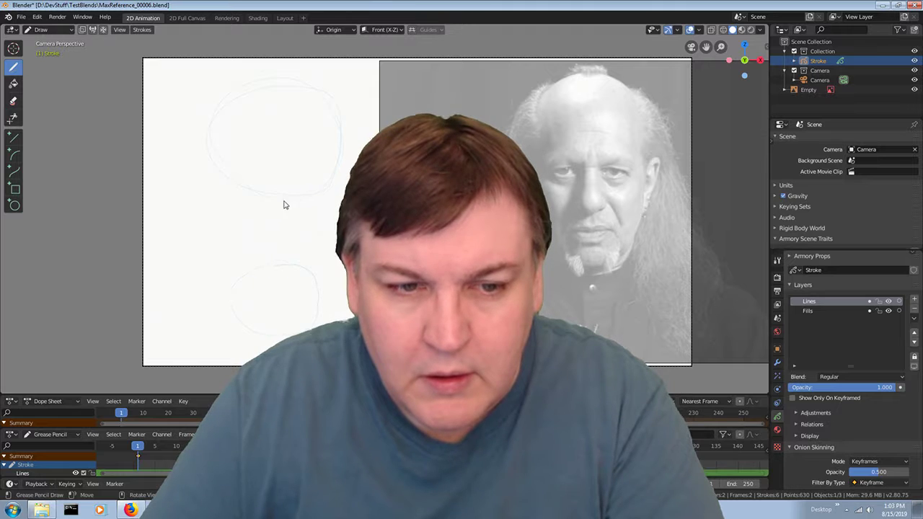
drag(282, 206, 310, 253)
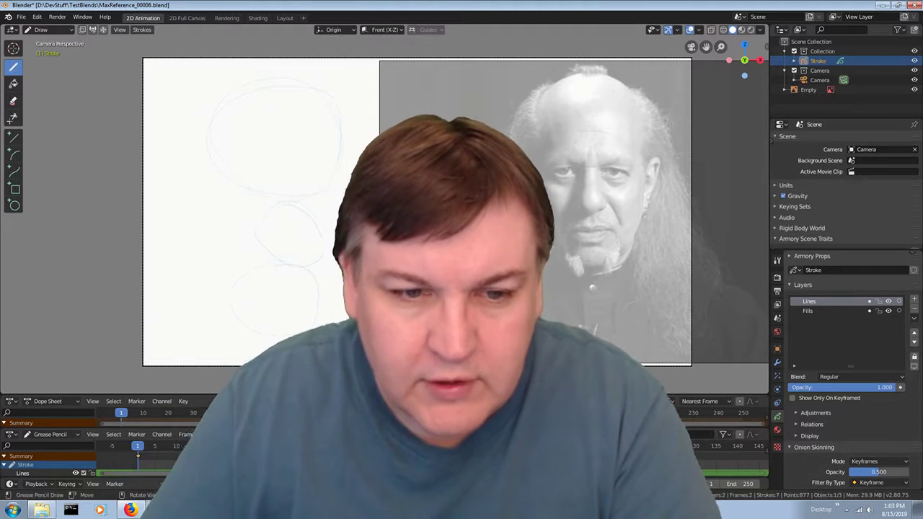
drag(294, 272, 317, 303)
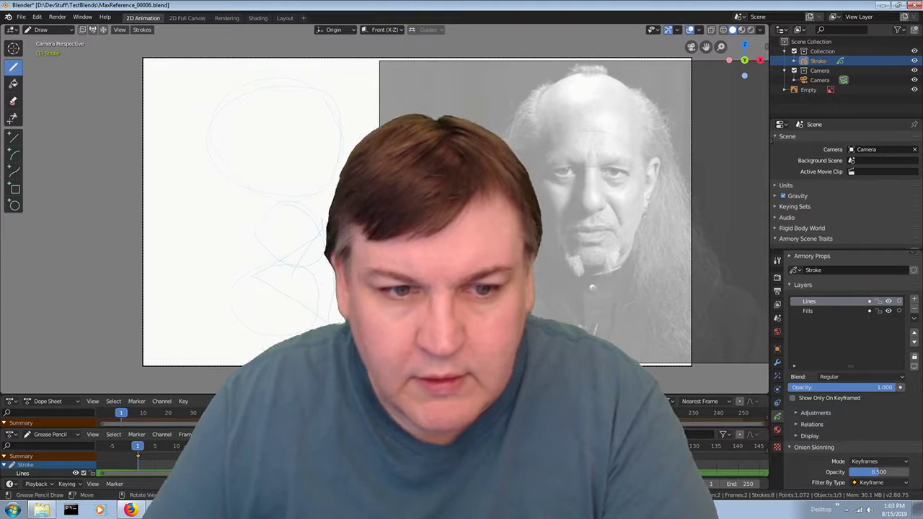
key(ctrl+z)
key(ctrl+z)
key(ctrl+z)
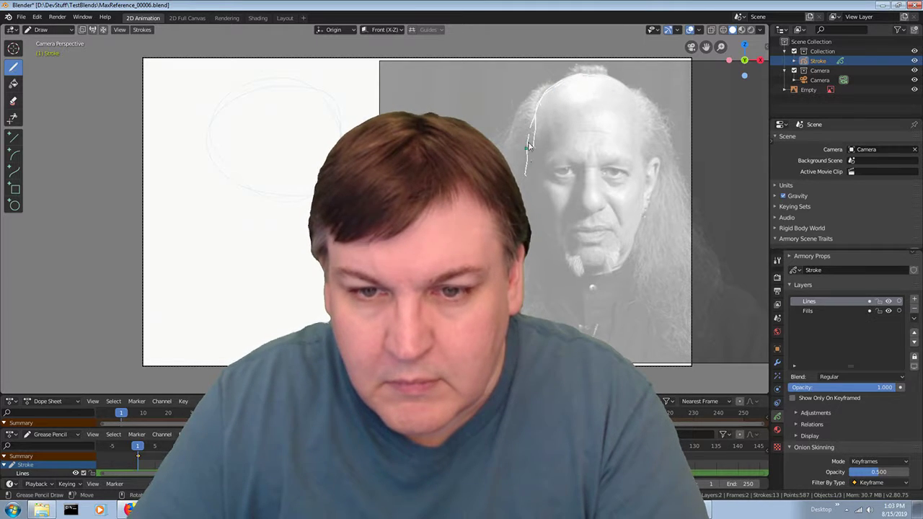
- Draw a face-side curve and a top-of-head stroke, then undo the head and jaw strokes
mouse_move(532, 170)
mouse_down()
mouse_move(548, 193)
mouse_move(609, 205)
mouse_up()
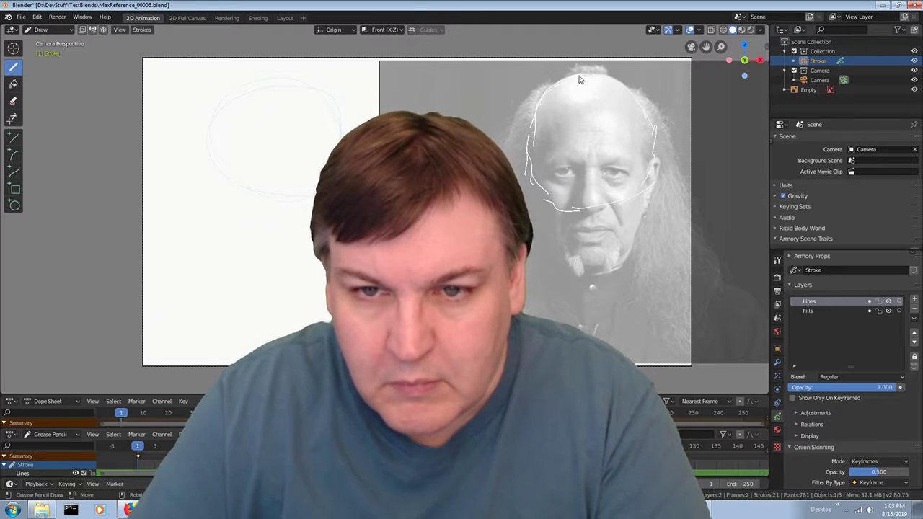
drag(579, 79, 596, 95)
key(ctrl+z)
key(ctrl+z)
key(ctrl+z)
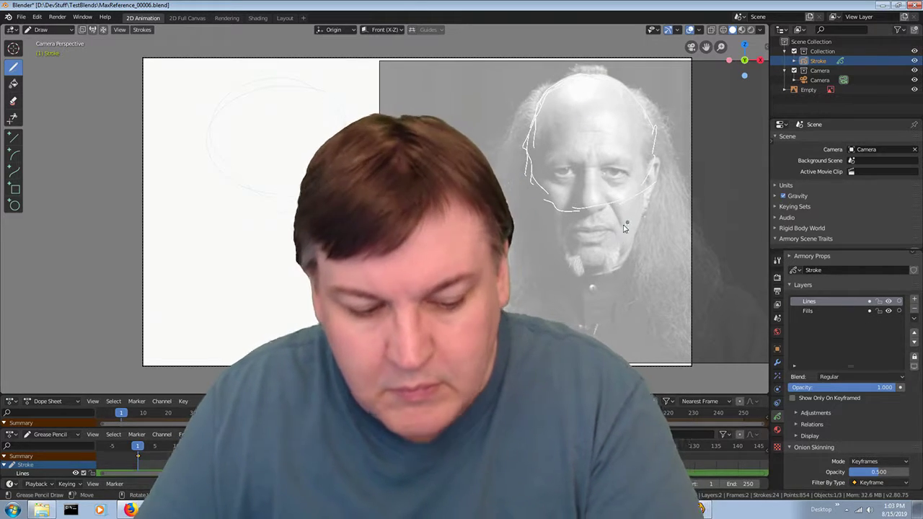
key(ctrl+z)
key(ctrl+z)
key(ctrl+z)
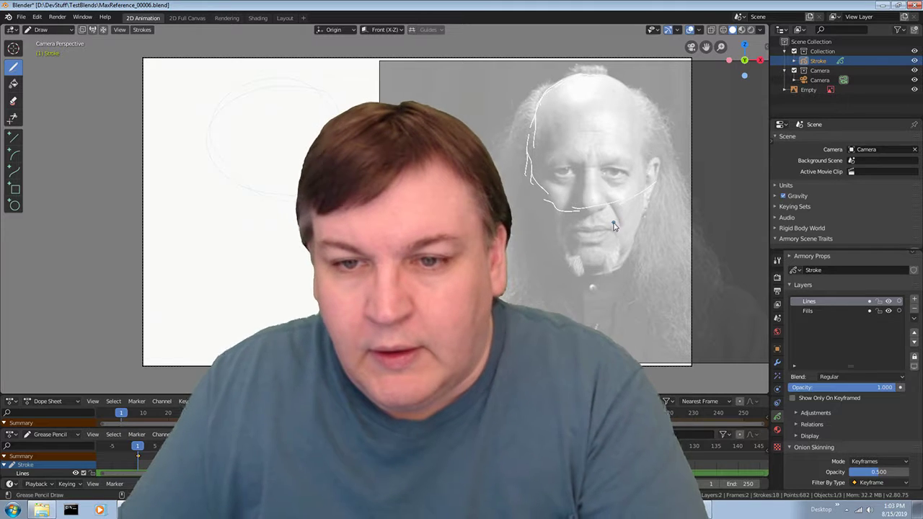
key(ctrl+z)
key(ctrl+z)
key(ctrl+z)
key(ctrl+z)
key(ctrl+z)
key(ctrl+z)
key(ctrl+z)
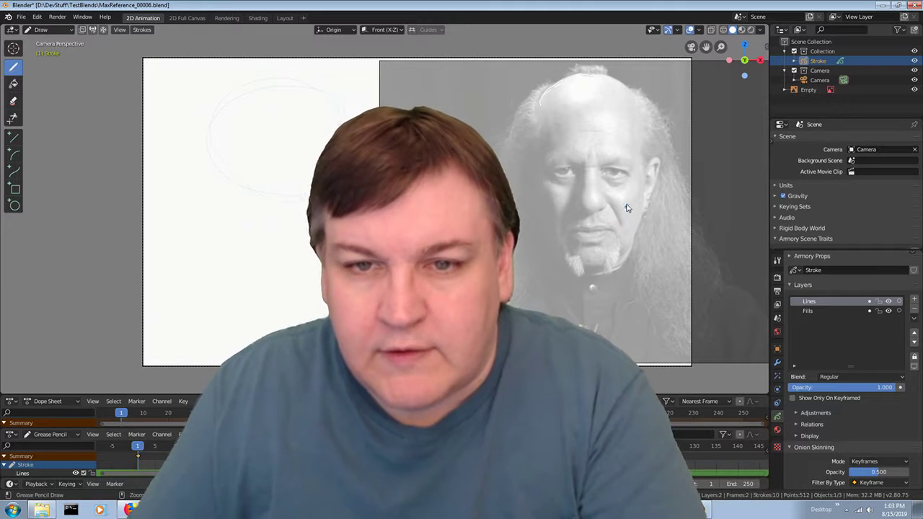
key(ctrl+z)
key(ctrl+z)
key(ctrl+z)
key(ctrl+z)
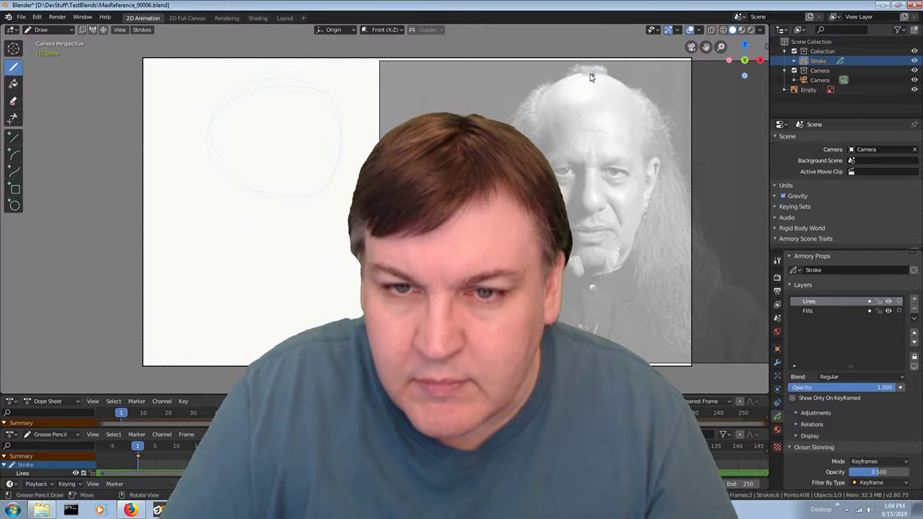
- Trace the hair edge, left side and a stroke across the face
drag(590, 78, 573, 81)
drag(534, 107, 553, 88)
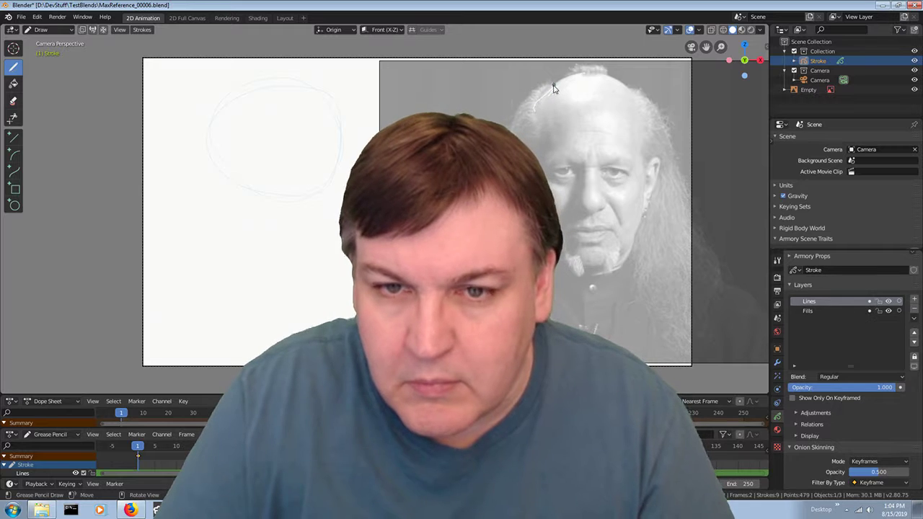
drag(535, 148, 534, 150)
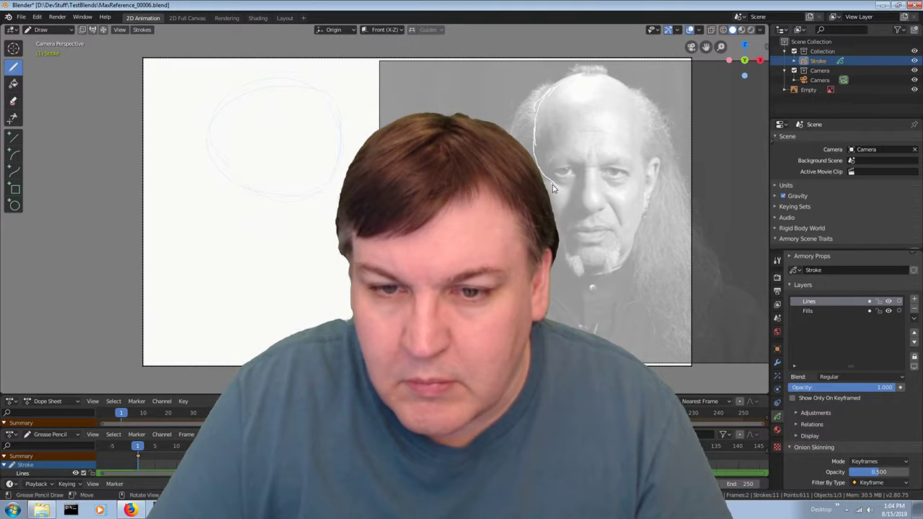
mouse_move(584, 193)
mouse_down()
mouse_move(616, 192)
mouse_move(642, 166)
mouse_move(643, 144)
mouse_move(629, 96)
mouse_move(579, 77)
mouse_move(555, 86)
mouse_move(632, 92)
mouse_move(641, 112)
mouse_move(637, 174)
mouse_up()
drag(536, 130, 546, 180)
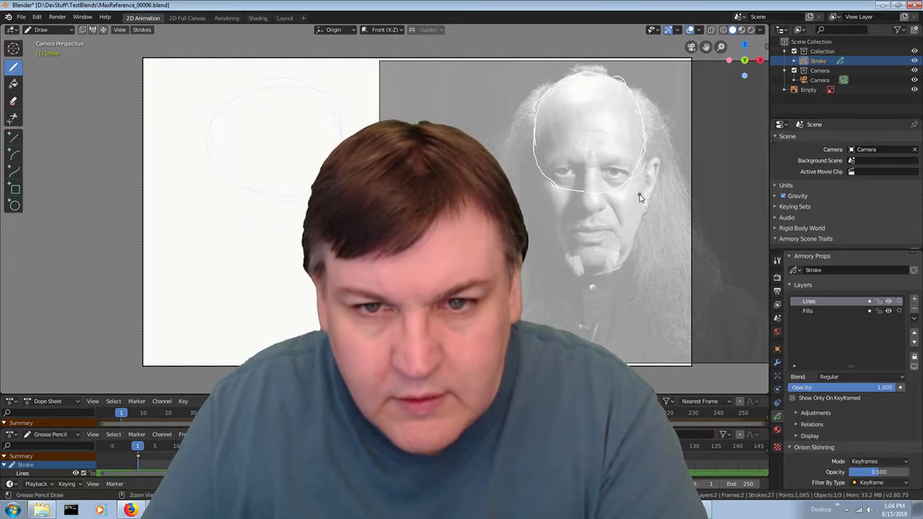
- Undo those strokes, then draw a clean circle to the chin and begin the centre line
key(ctrl+z)
key(ctrl+z)
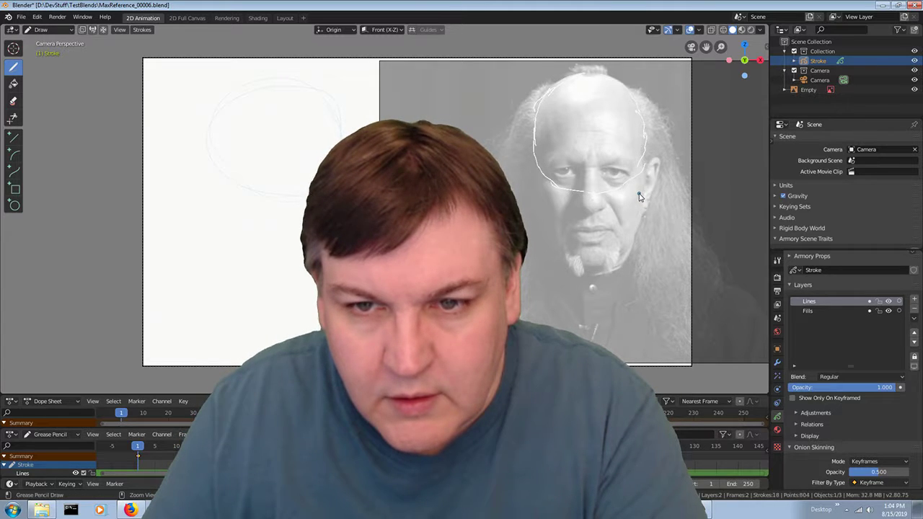
key(ctrl+z)
key(ctrl+z)
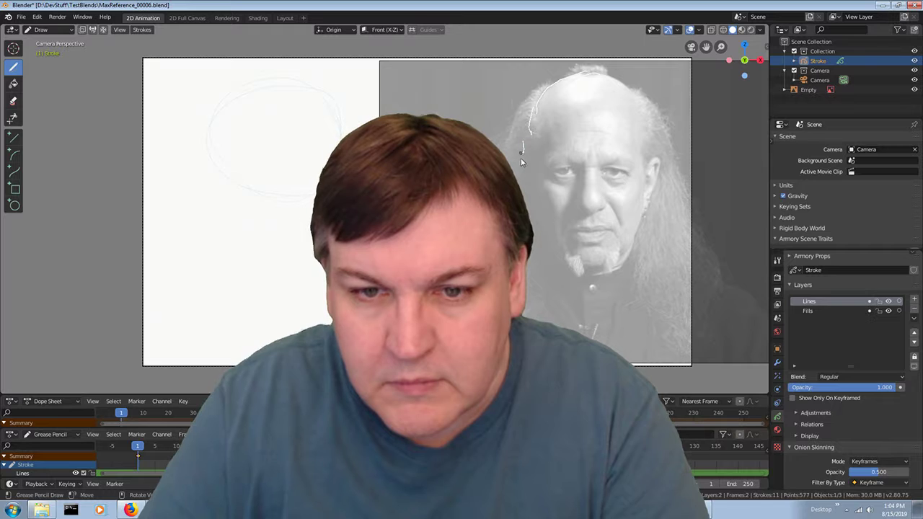
key(ctrl+z)
key(ctrl+z)
key(ctrl+z)
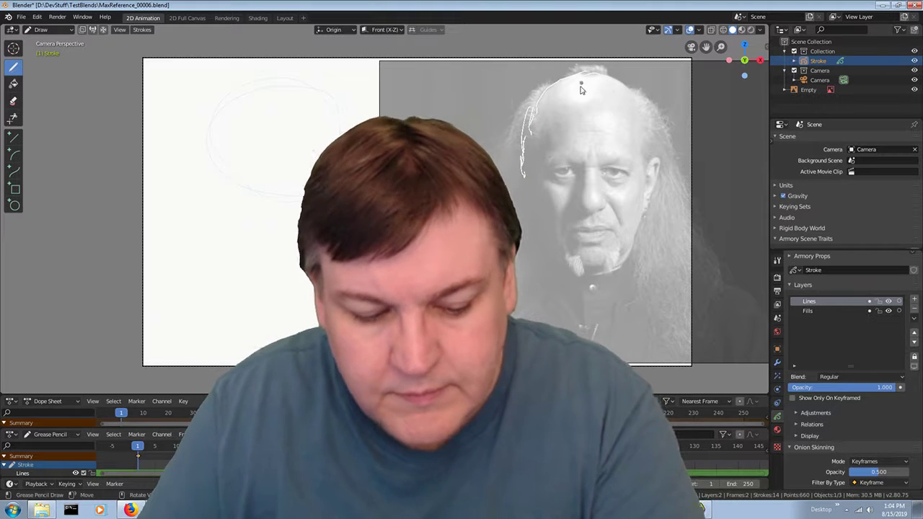
key(ctrl+z)
key(ctrl+z)
key(ctrl+z)
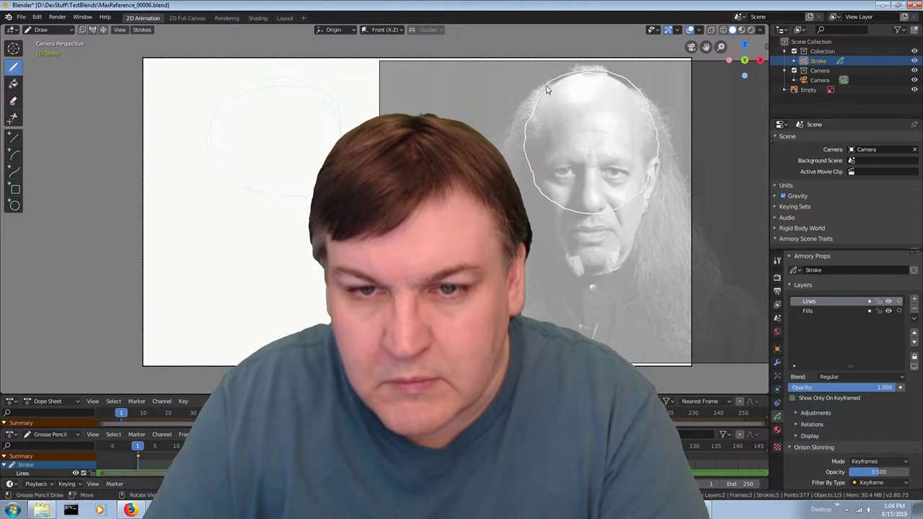
drag(530, 139, 613, 214)
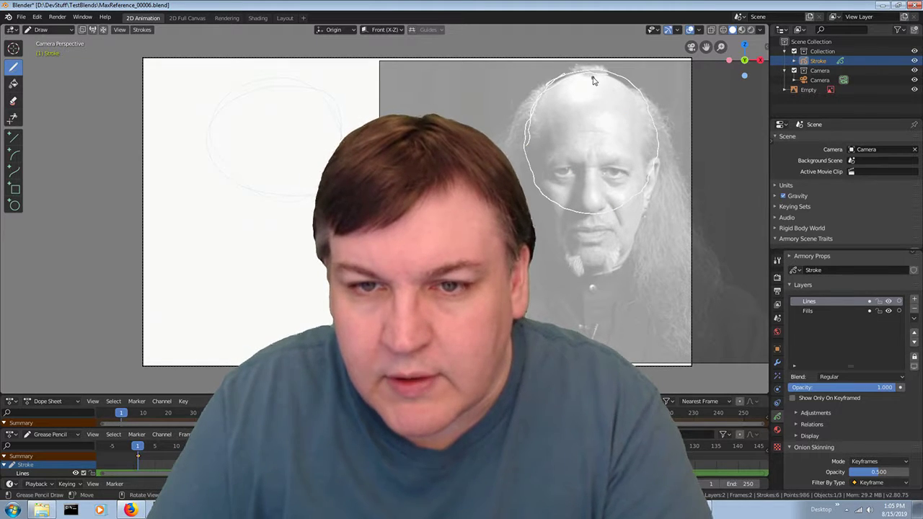
drag(596, 69, 592, 133)
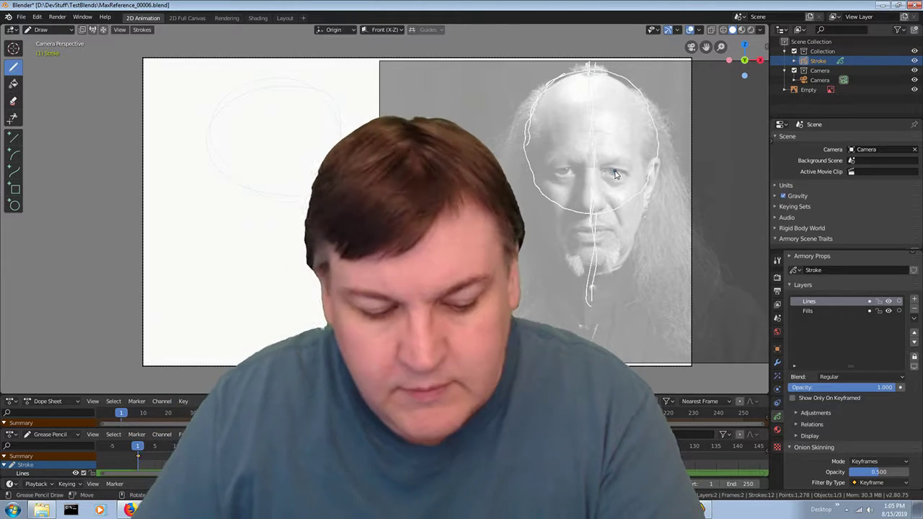
- Redraw the vertical centre line from the crown down past the chin
key(ctrl+z)
key(ctrl+z)
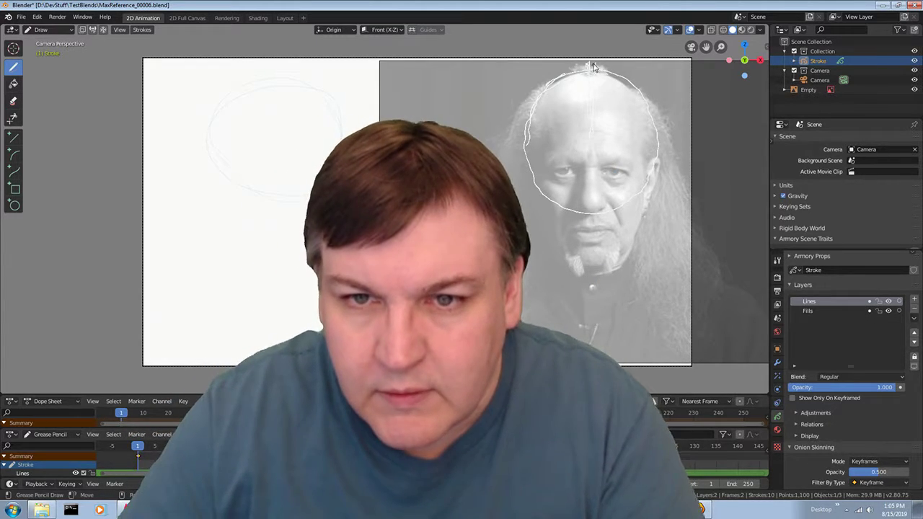
mouse_move(593, 67)
mouse_down()
mouse_move(588, 139)
mouse_move(591, 107)
mouse_up()
click(591, 166)
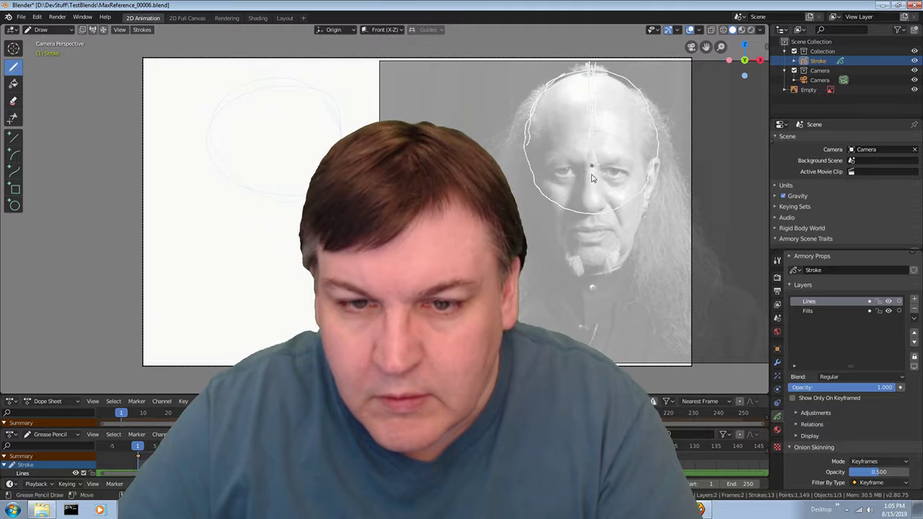
drag(591, 213, 597, 301)
- Draw the horizontal eye-level line and a short guide stroke on the face
click(555, 184)
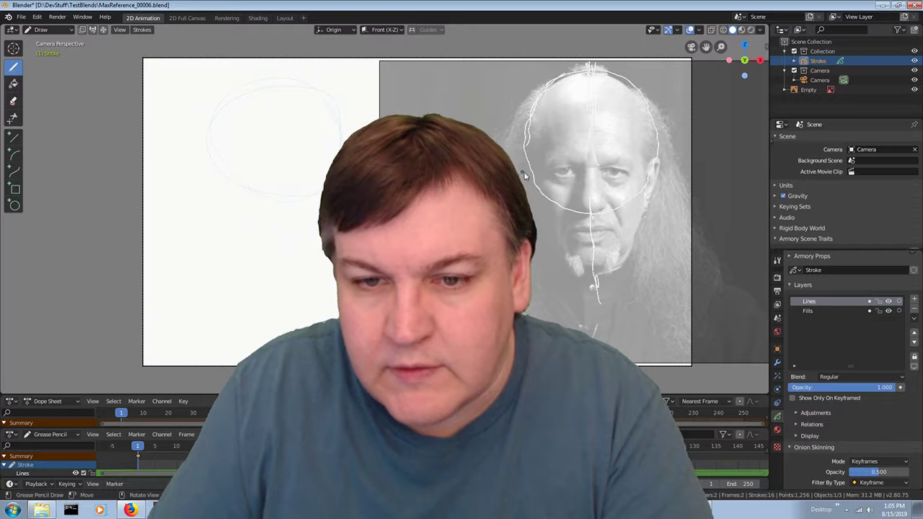
drag(520, 173, 703, 171)
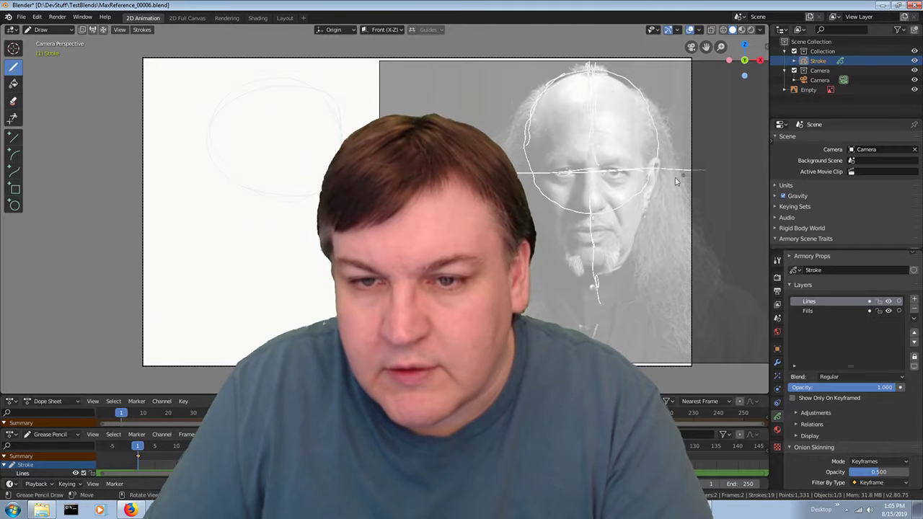
click(531, 174)
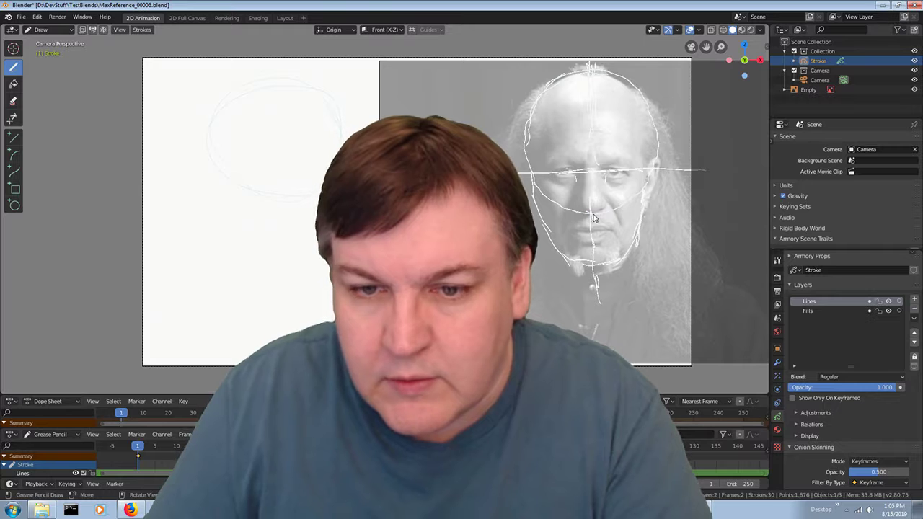
mouse_move(622, 282)
mouse_down()
mouse_move(585, 217)
mouse_move(577, 234)
mouse_move(613, 217)
mouse_up()
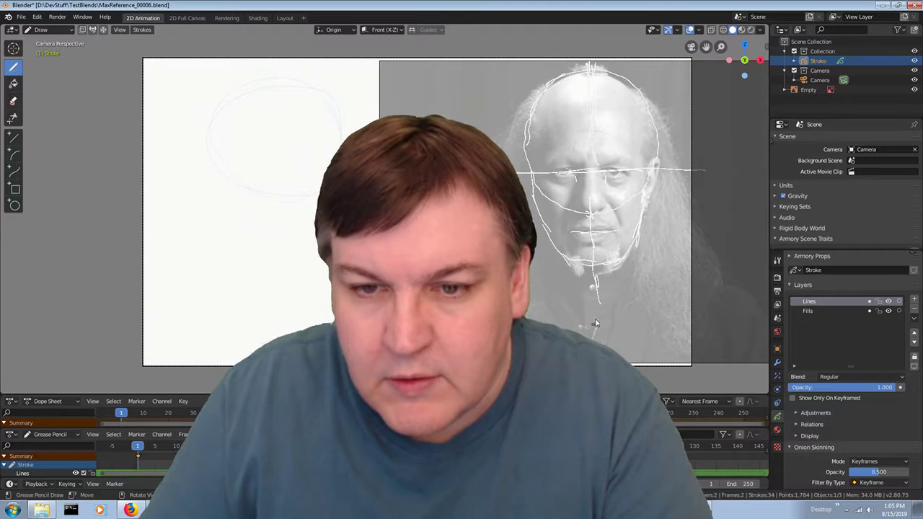